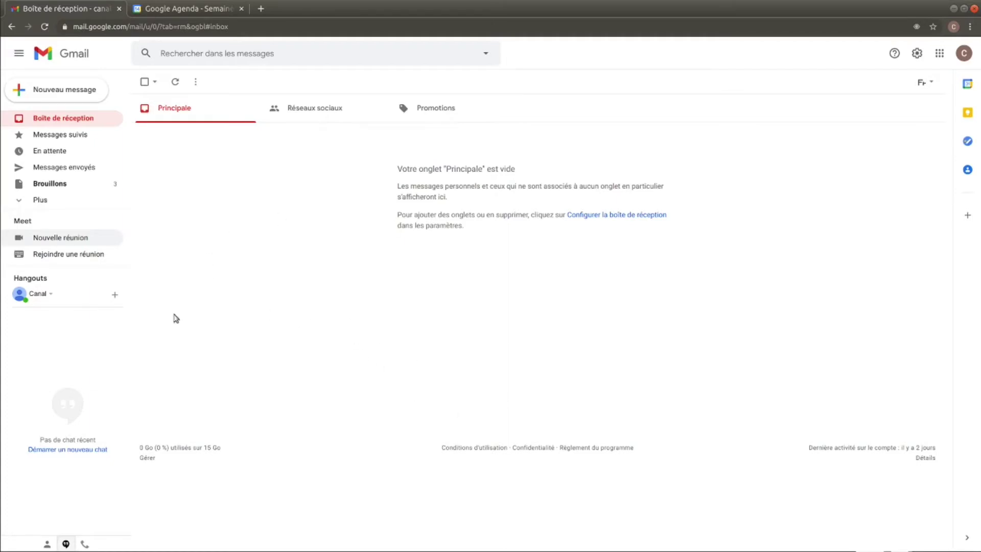
- Start a new Meet meeting, copy its link, and share the invitation by email
{"action": "left_click", "coordinate": [69, 239]}
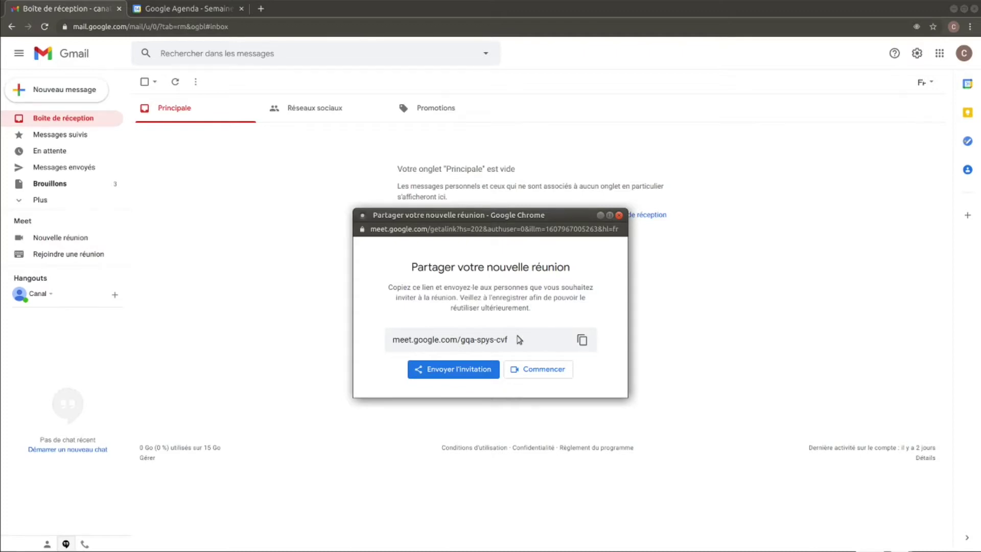
{"action": "left_click", "coordinate": [583, 342]}
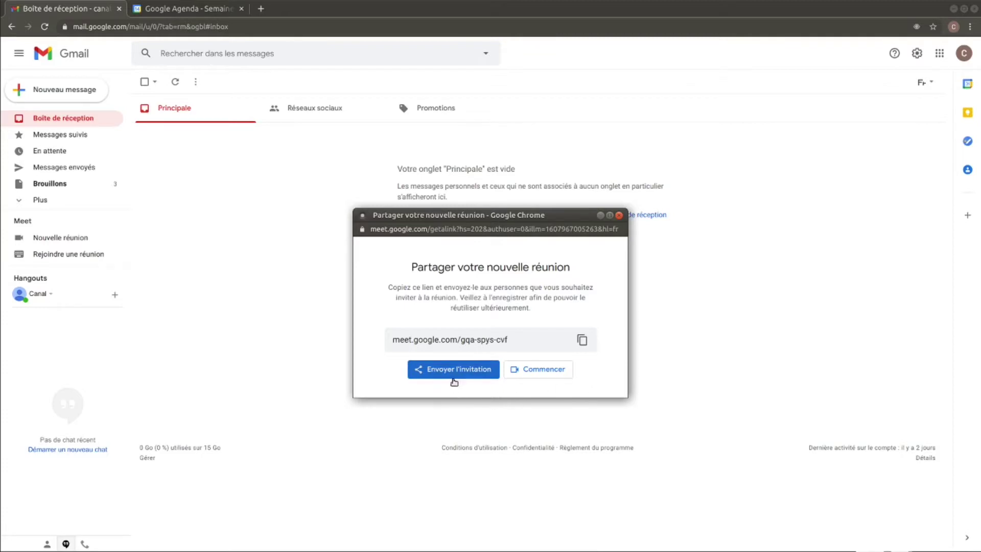
{"action": "left_click", "coordinate": [453, 371]}
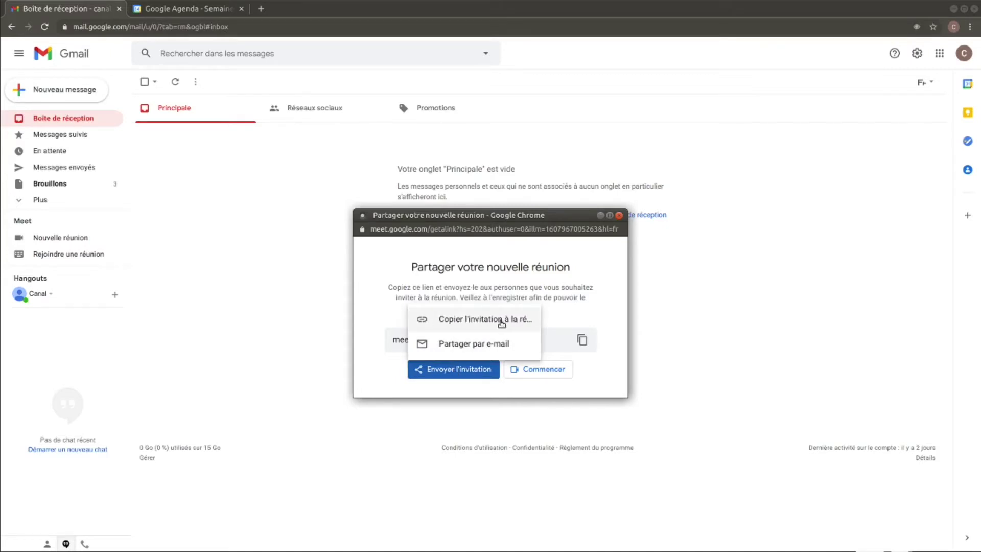
{"action": "left_click", "coordinate": [470, 346]}
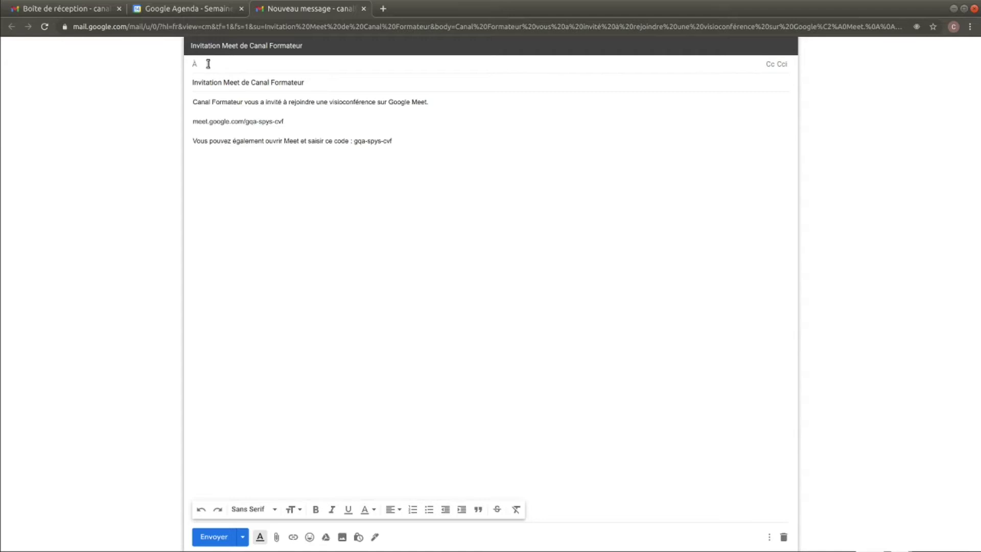
- Address the invitation to the participant, add a 'Votre formation se déroulera' line after the code, and send
{"action": "type", "text": "par"}
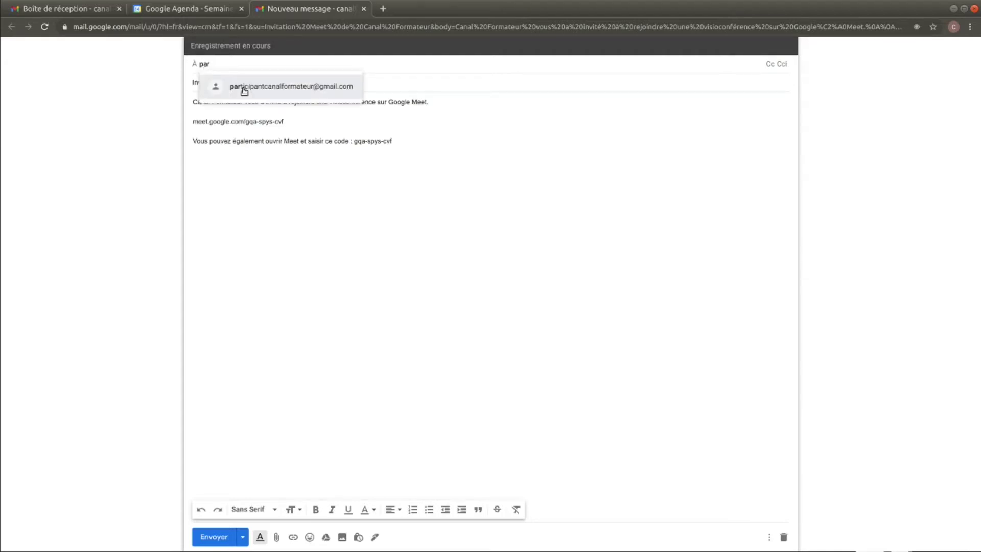
{"action": "left_click", "coordinate": [243, 91]}
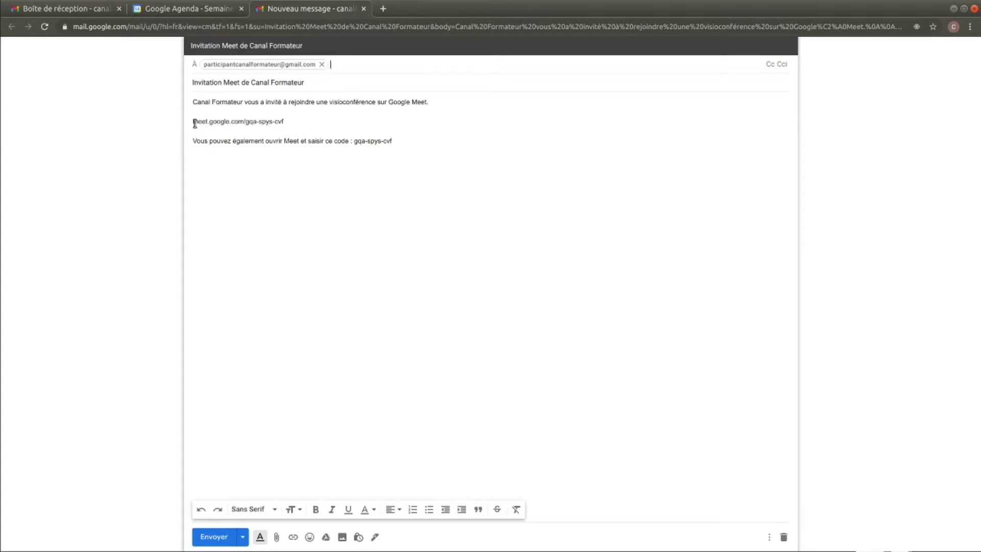
{"action": "left_click_drag", "start_coordinate": [192, 121], "coordinate": [284, 120]}
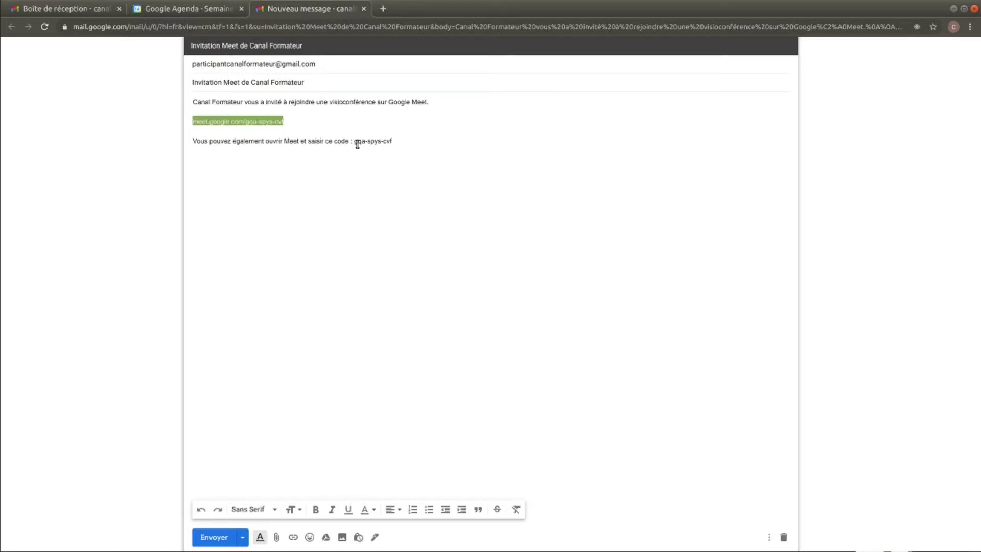
{"action": "left_click_drag", "start_coordinate": [356, 140], "coordinate": [393, 140]}
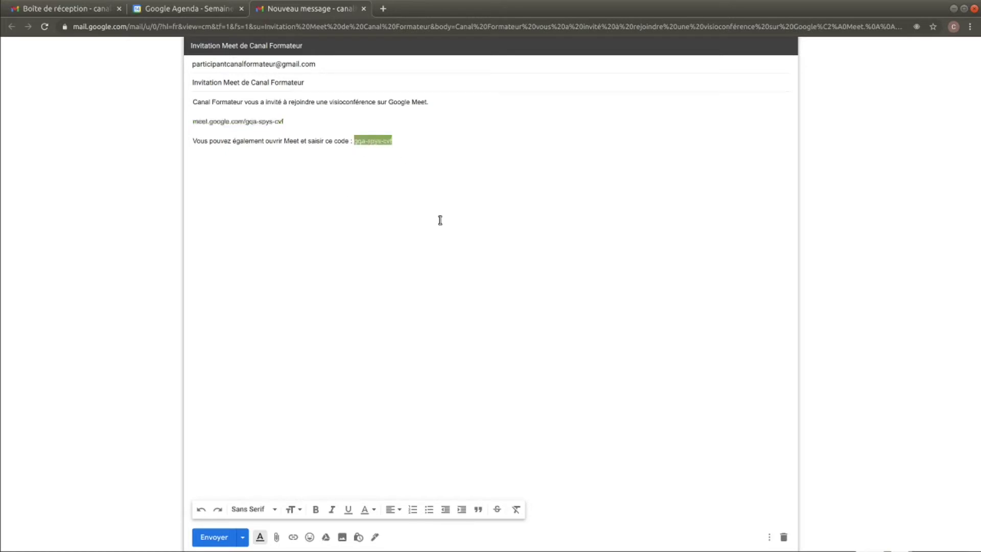
{"action": "left_click", "coordinate": [428, 141]}
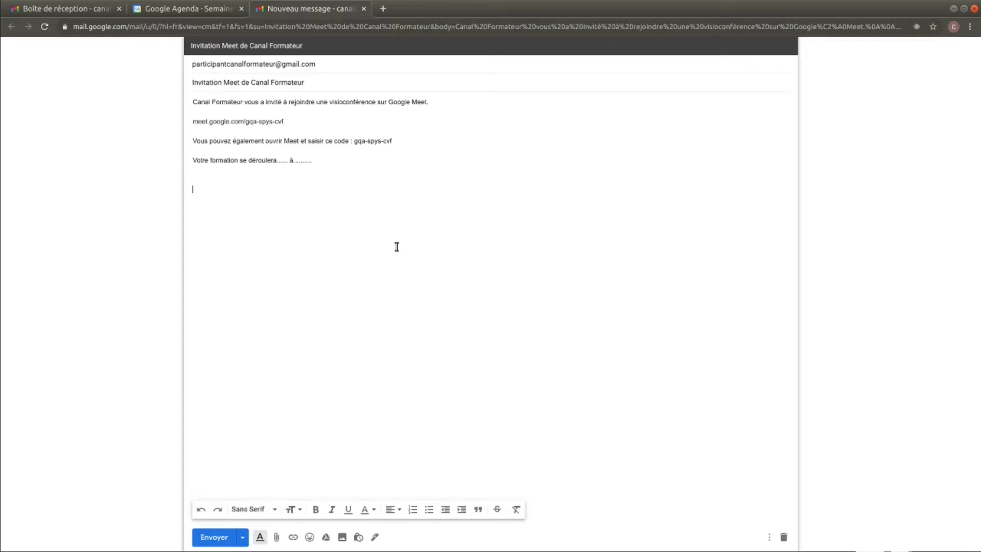
{"action": "left_click", "coordinate": [214, 537]}
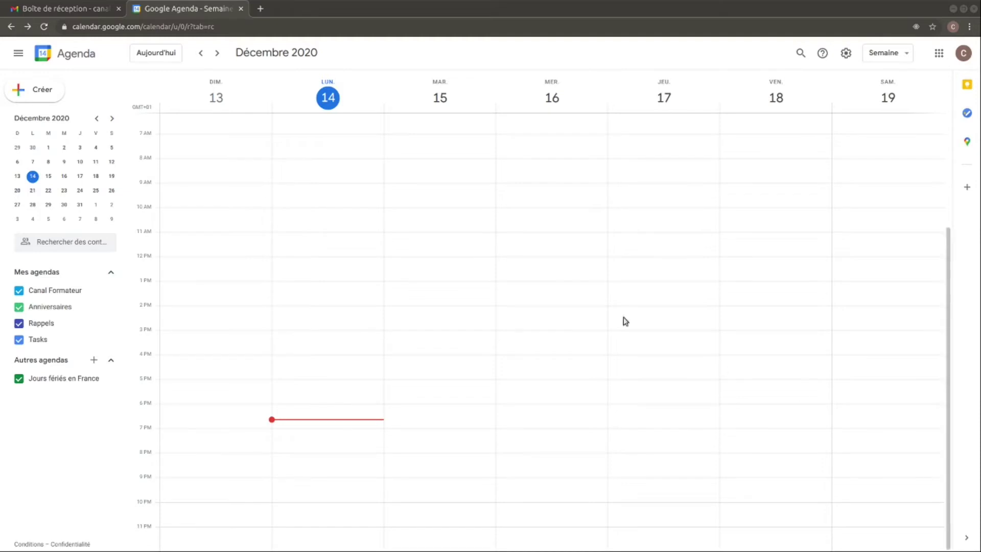
- Create a 'Votre formation' event on Tuesday 15 from 9 to 11:00am
{"action": "left_click", "coordinate": [423, 192]}
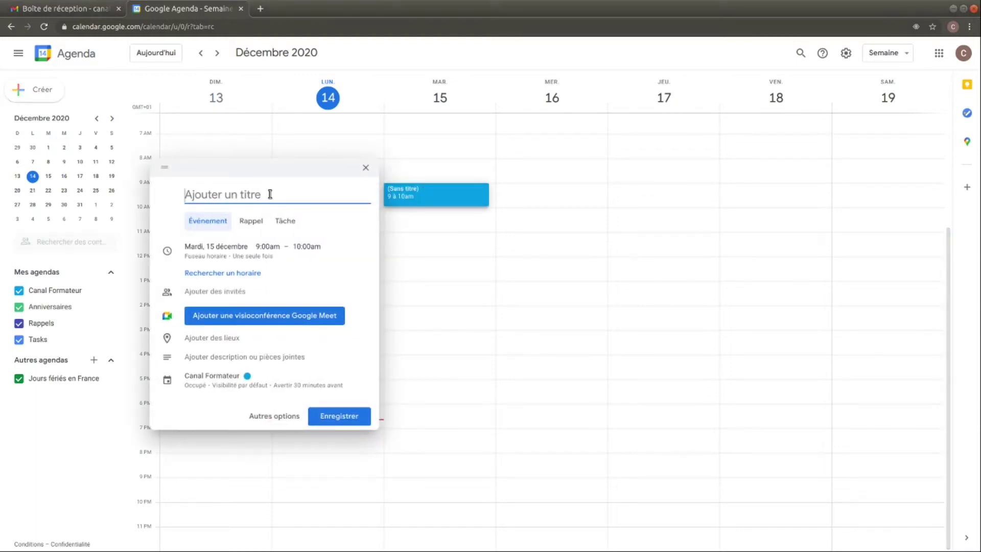
{"action": "type", "text": "Votre formation"}
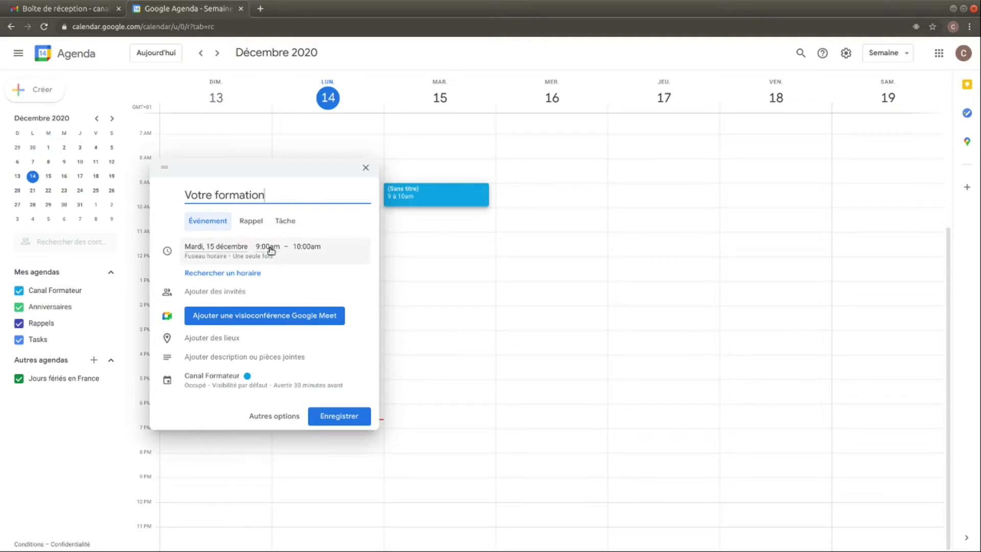
{"action": "left_click", "coordinate": [305, 249]}
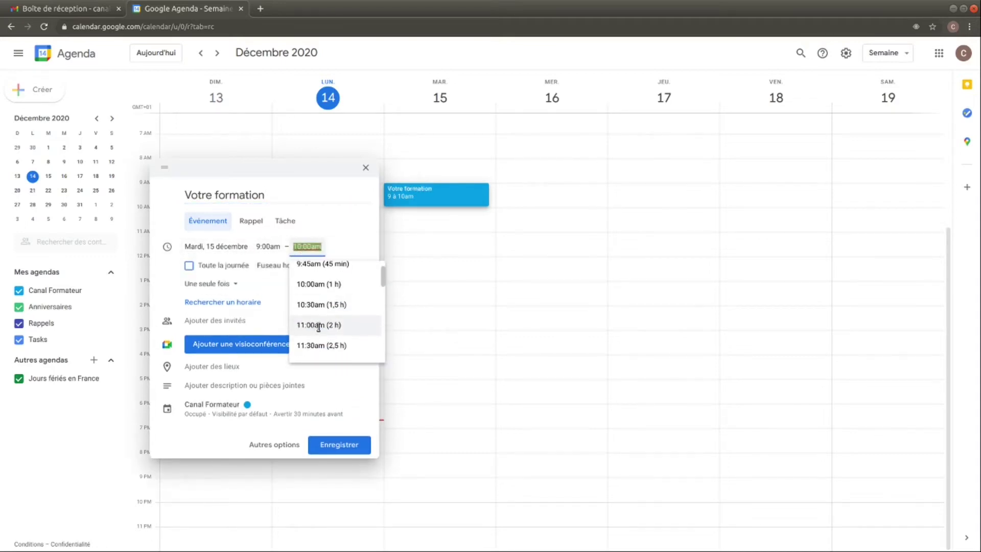
{"action": "left_click", "coordinate": [318, 331]}
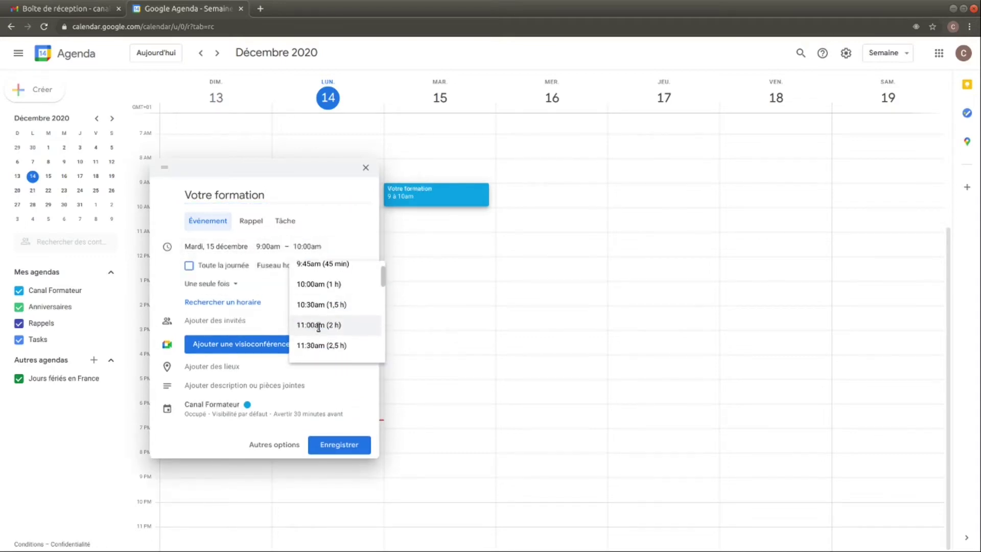
- Invite the participant as a guest, save the event, and send the invitation emails
{"action": "left_click", "coordinate": [274, 319]}
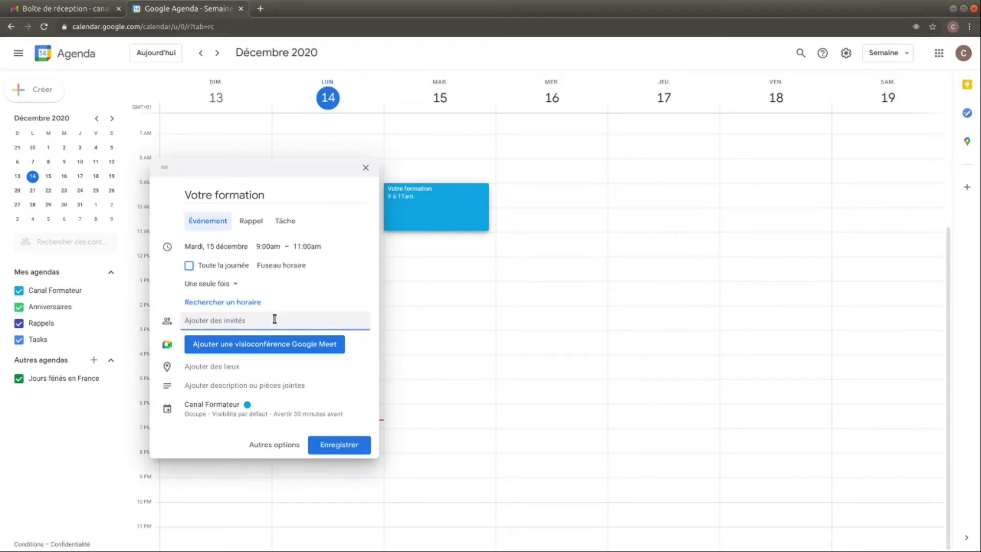
{"action": "type", "text": "par"}
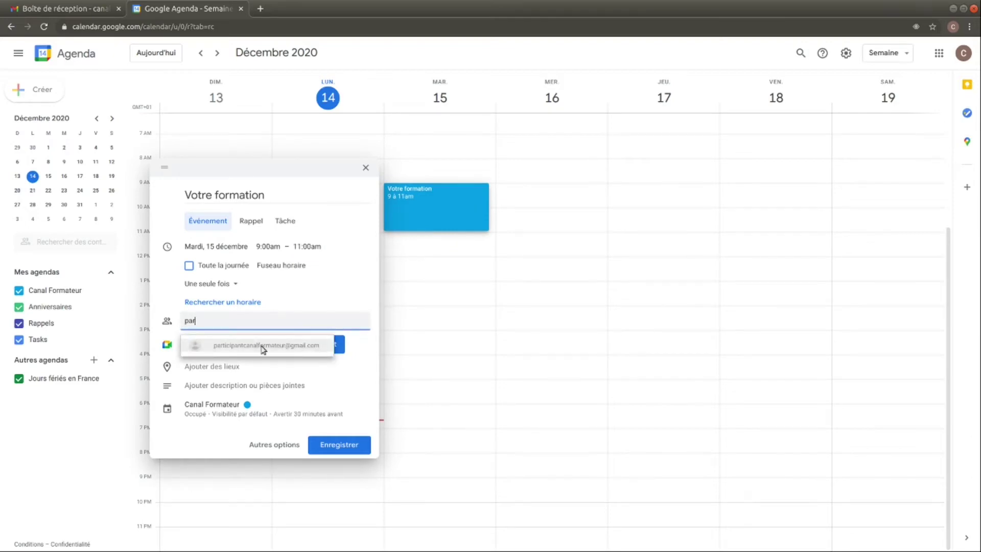
{"action": "left_click", "coordinate": [263, 347]}
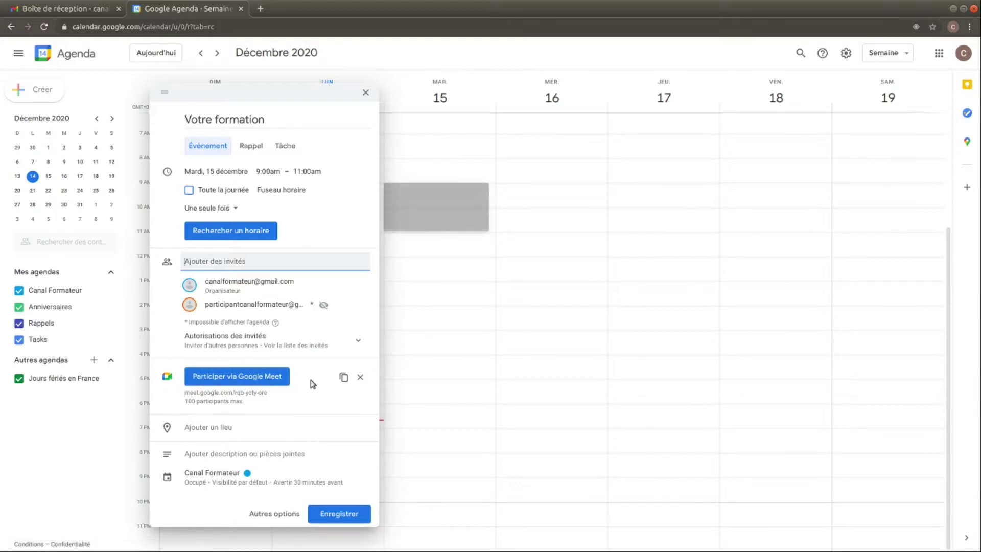
{"action": "left_click", "coordinate": [340, 516]}
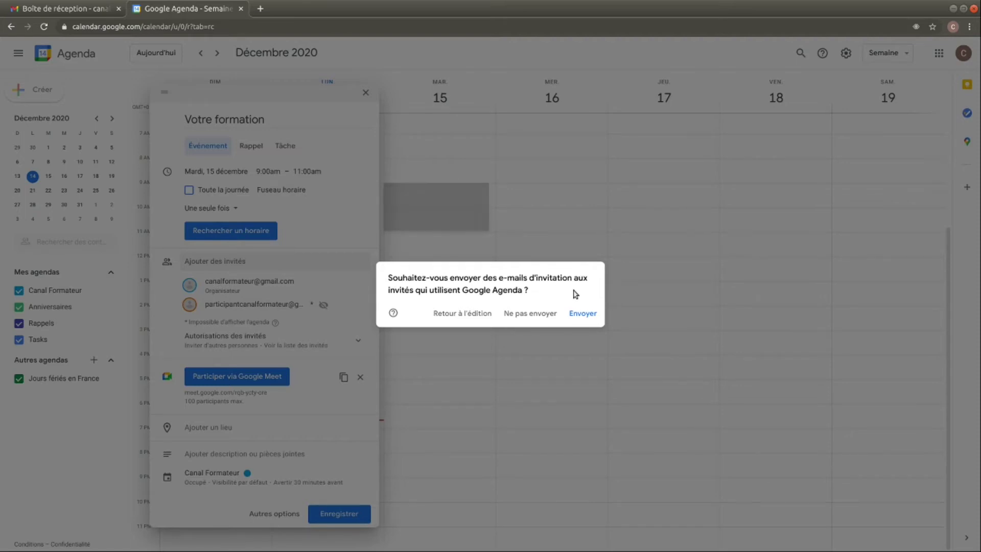
{"action": "left_click", "coordinate": [583, 314]}
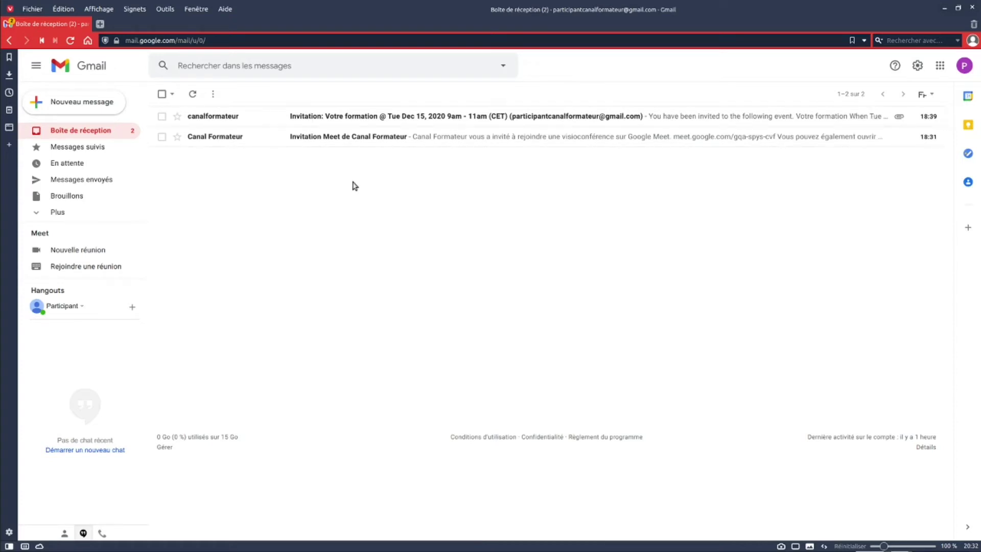
- Open the Meet invitation email and test its meeting link, then return to Gmail
{"action": "left_click", "coordinate": [325, 138]}
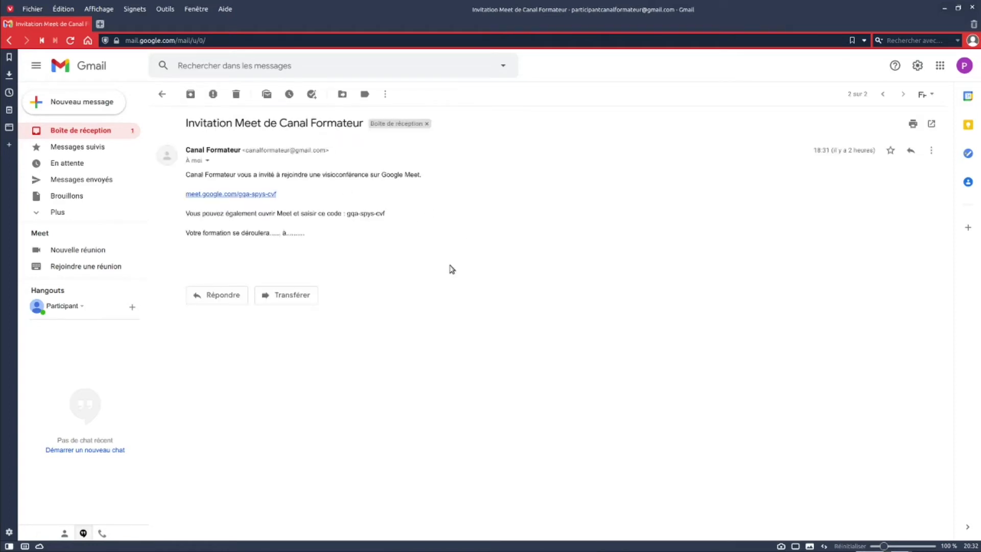
{"action": "left_click", "coordinate": [216, 195]}
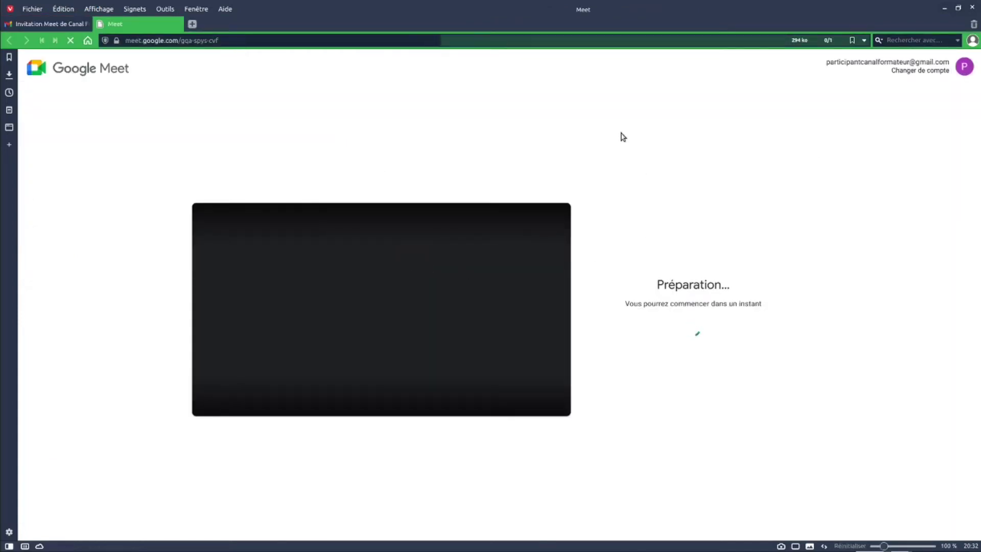
{"action": "left_click", "coordinate": [176, 24]}
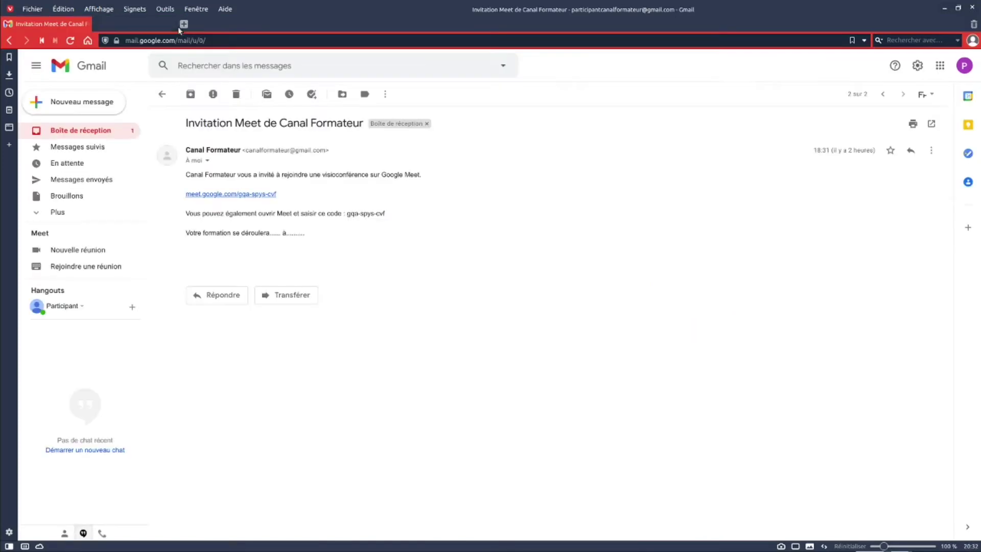
{"action": "left_click_drag", "start_coordinate": [348, 213], "coordinate": [387, 220]}
{"action": "right_click", "coordinate": [368, 212]}
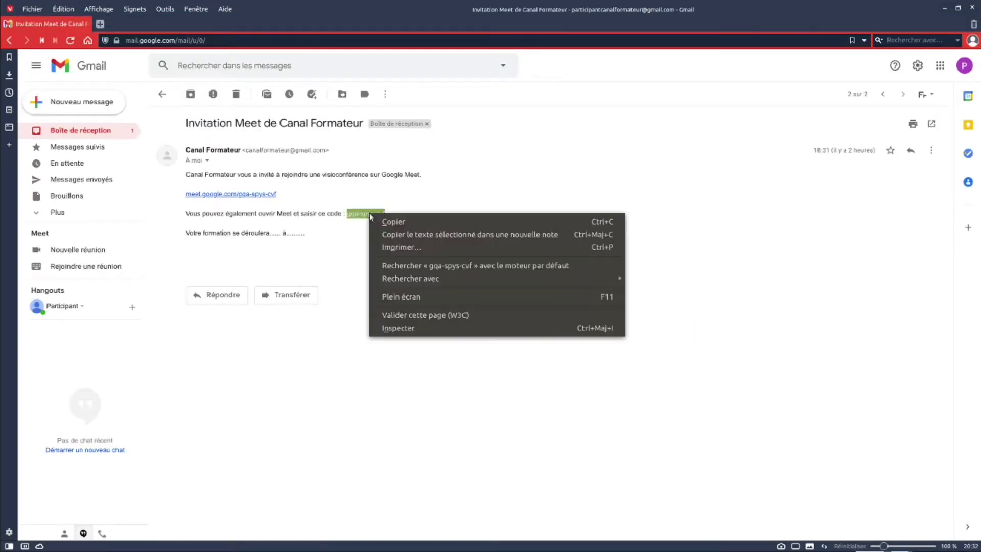
{"action": "left_click", "coordinate": [388, 219]}
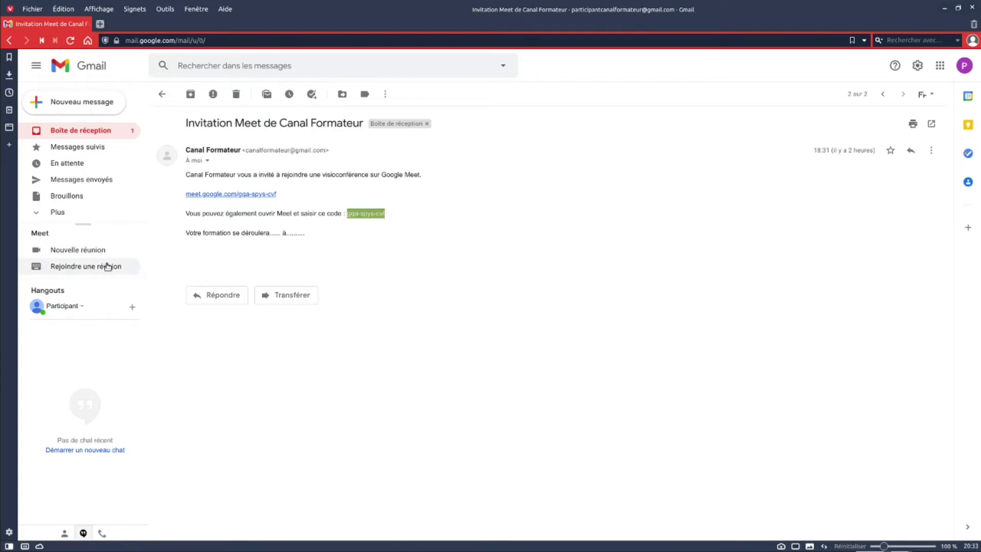
{"action": "left_click", "coordinate": [77, 269]}
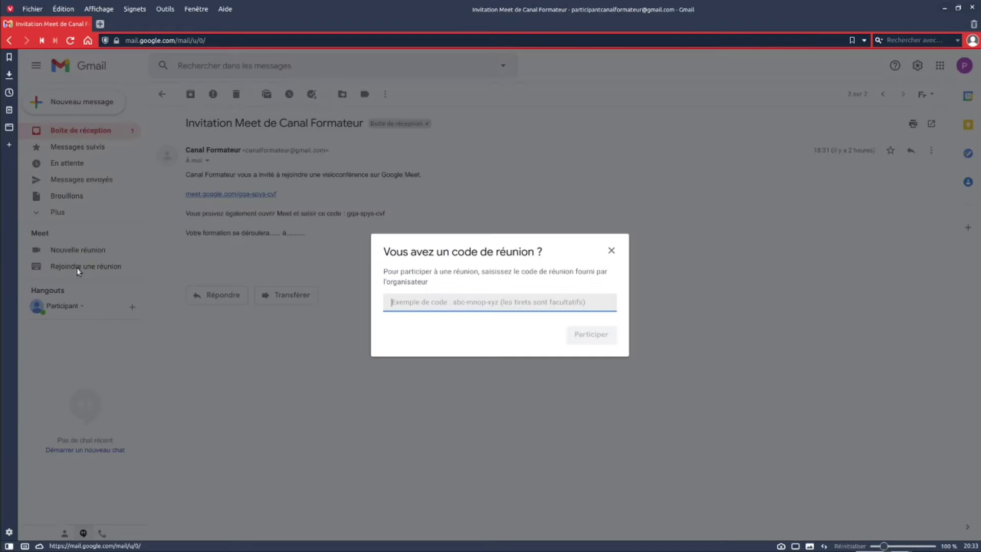
{"action": "right_click", "coordinate": [415, 306]}
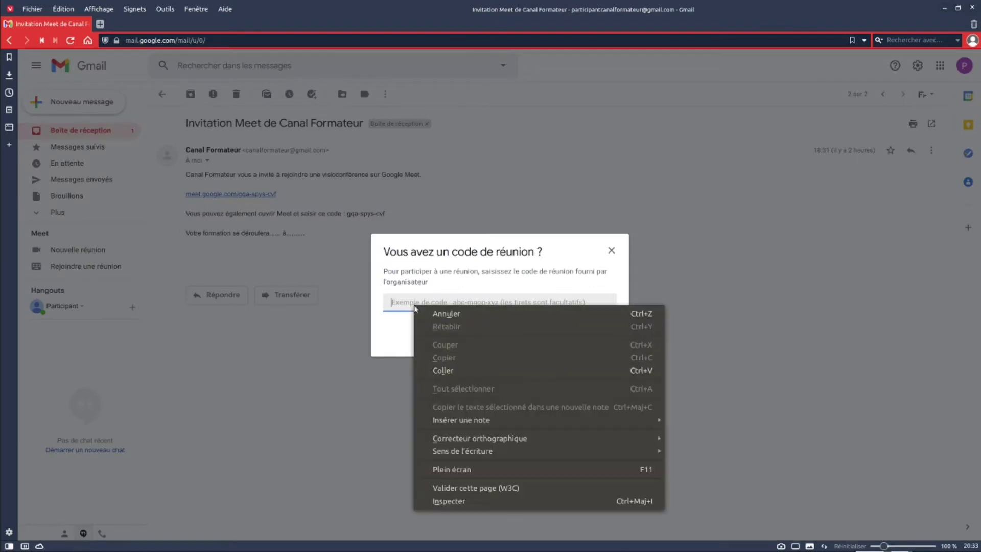
{"action": "left_click", "coordinate": [444, 370]}
{"action": "left_click", "coordinate": [592, 336]}
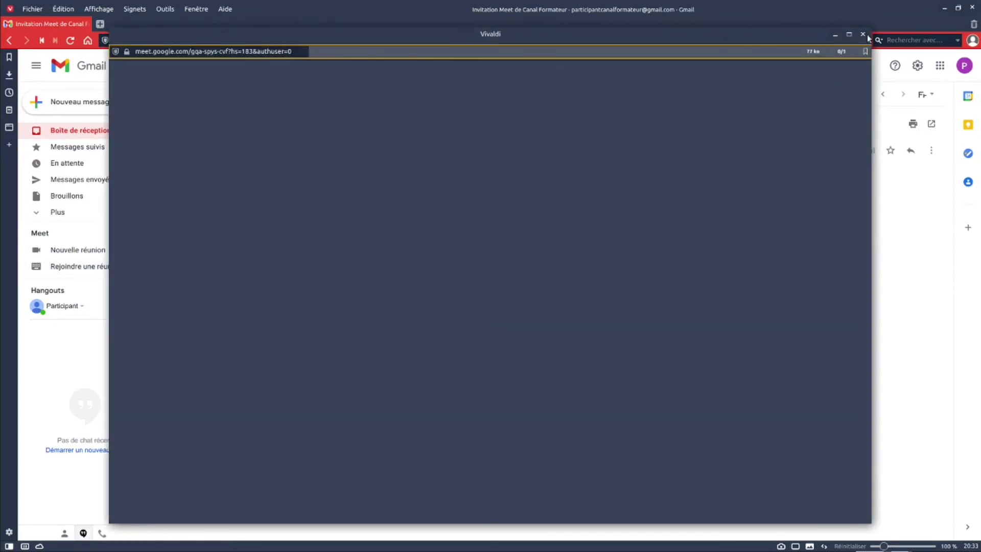
{"action": "left_click", "coordinate": [864, 35]}
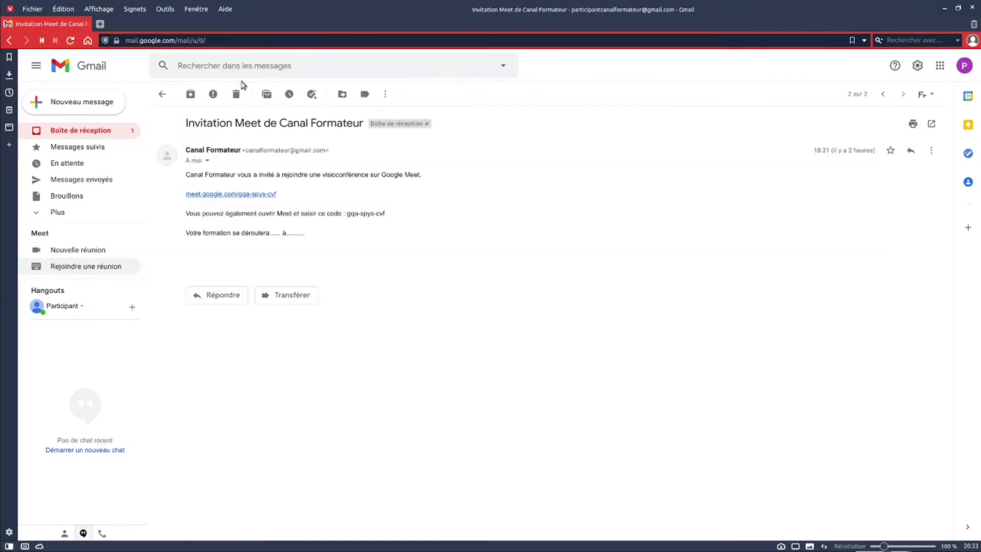
- Back in the inbox, open the 'Invitation: Votre formation' email and follow its meet.google.com link
{"action": "left_click", "coordinate": [162, 95]}
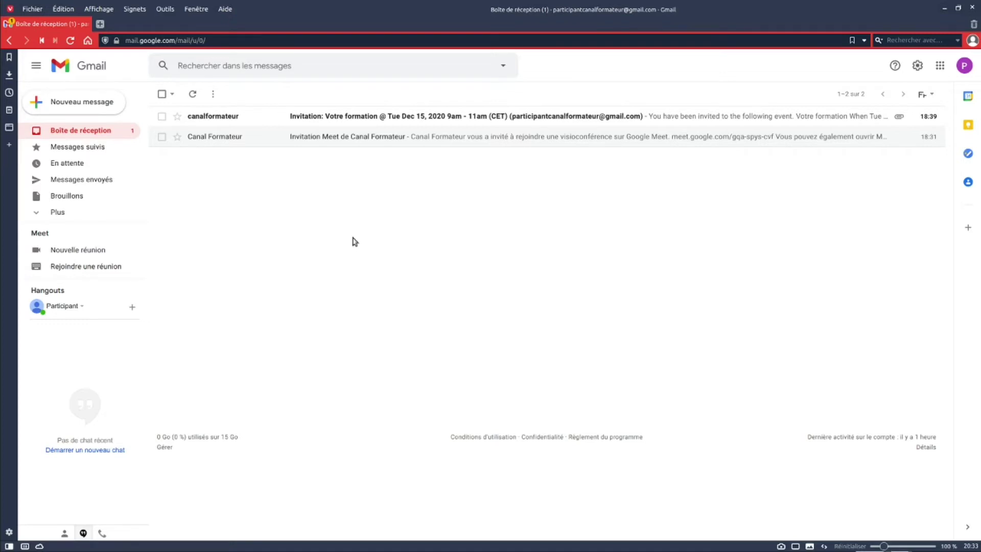
{"action": "left_click", "coordinate": [317, 116]}
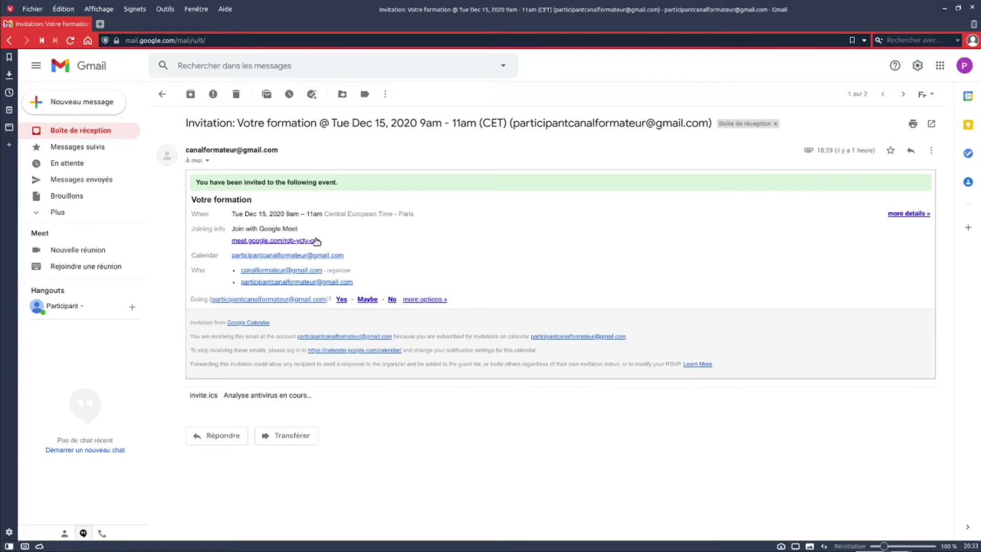
{"action": "left_click", "coordinate": [282, 240]}
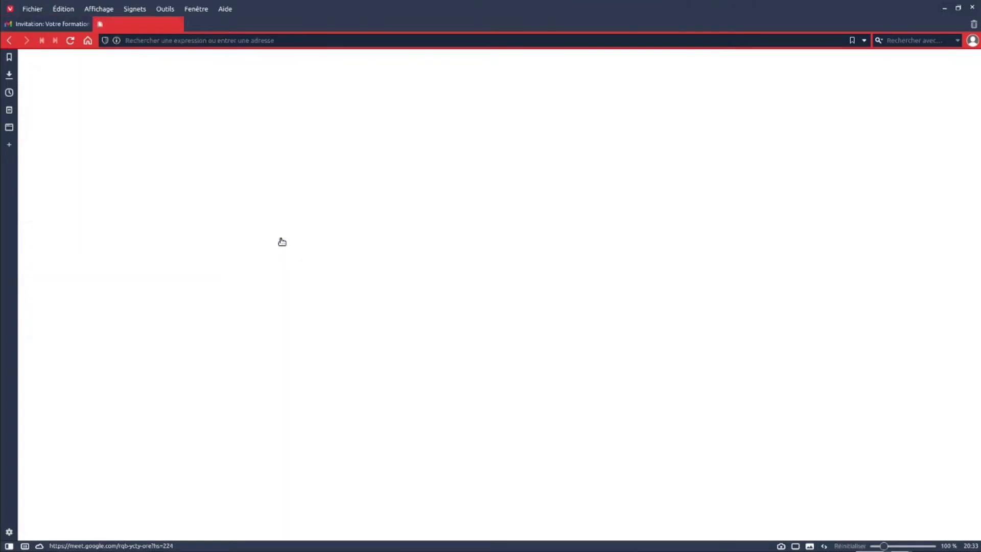
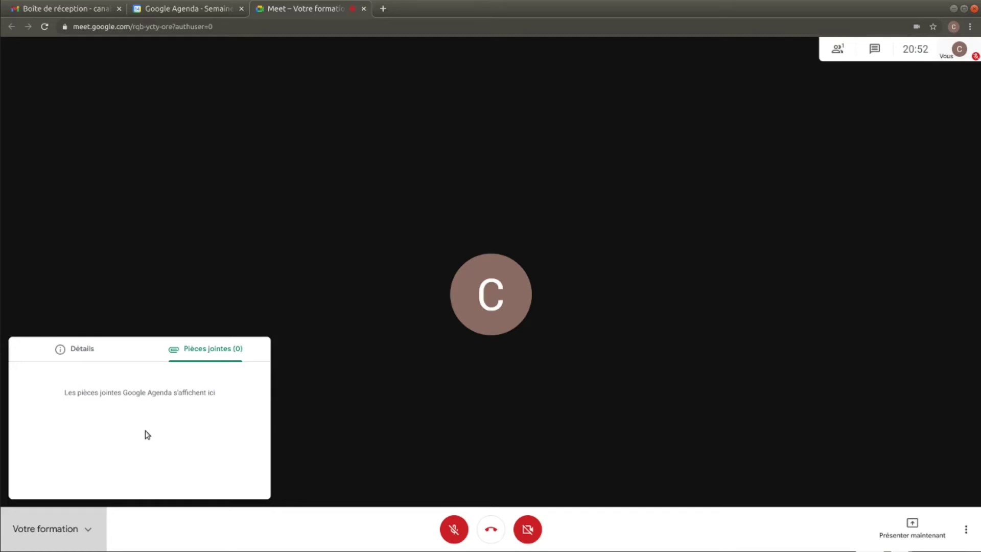
- Close the Pièces jointes meeting-details panel of the 'Votre formation' call
{"action": "left_click", "coordinate": [315, 410]}
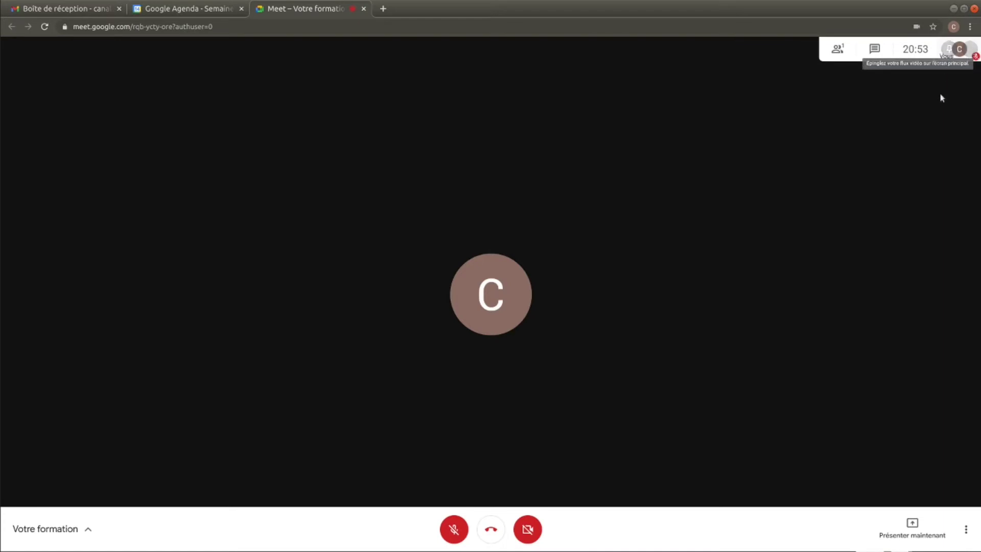
- Check the call's chat, placing the cursor in the message field, then close it
{"action": "left_click", "coordinate": [874, 48]}
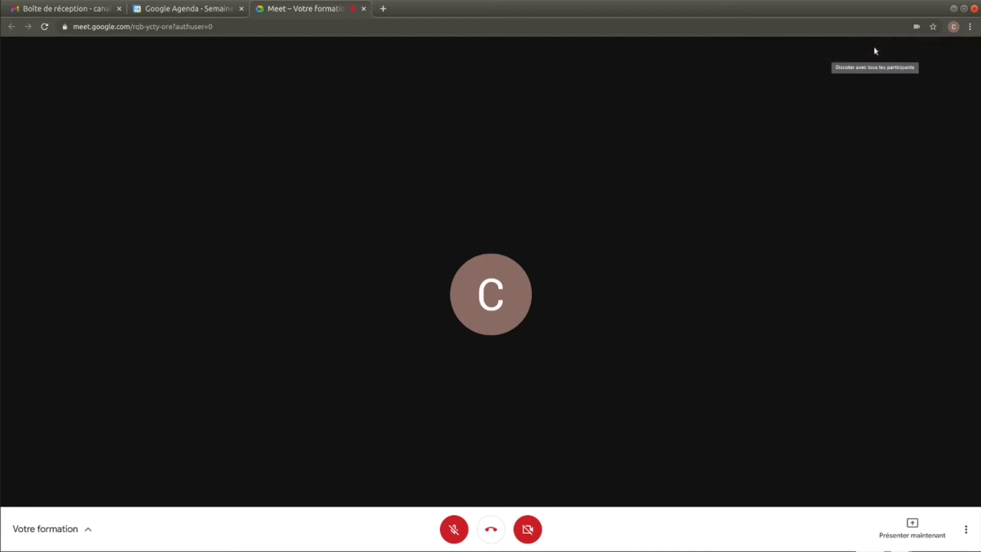
{"action": "left_click", "coordinate": [832, 533]}
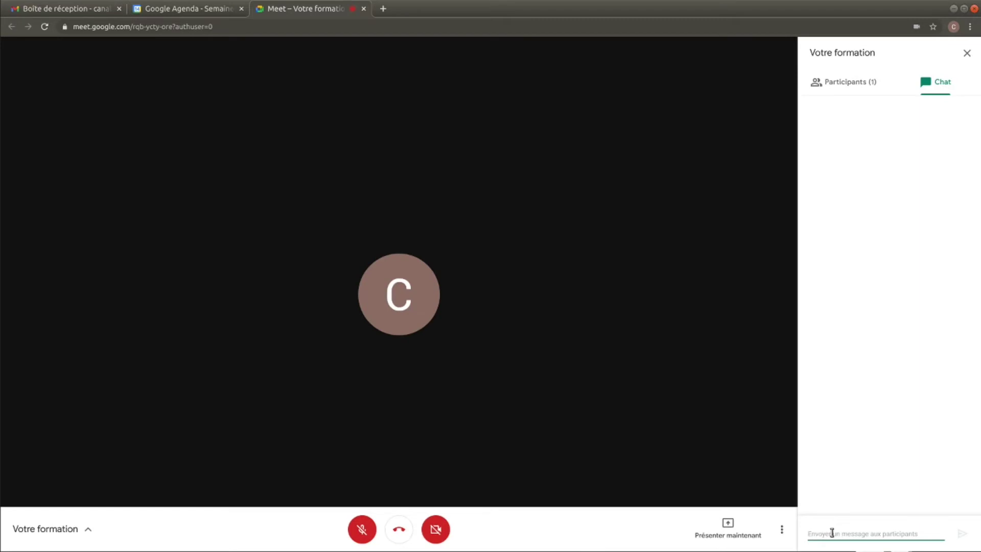
{"action": "left_click", "coordinate": [967, 52]}
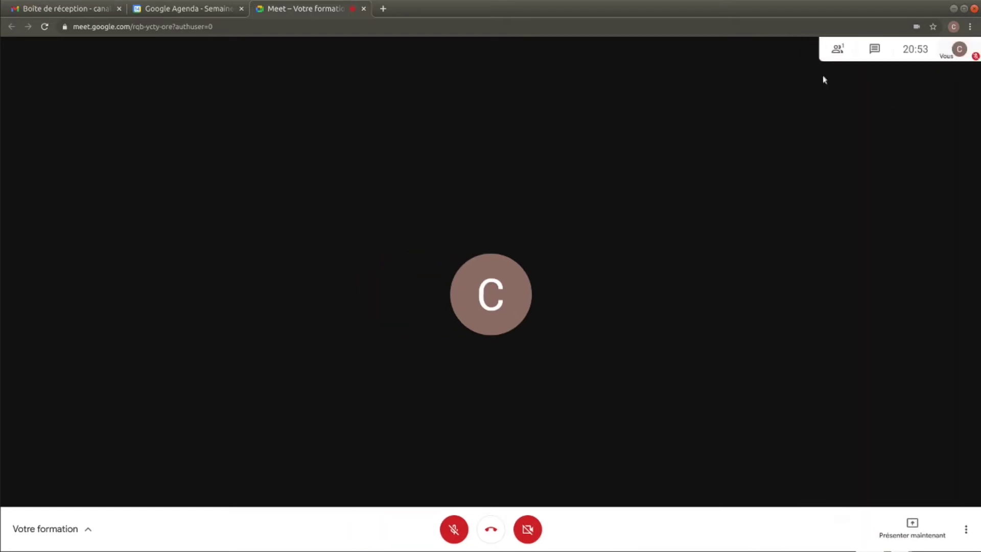
- Check the single-person participant list, then bring up the ⋮ more options menu
{"action": "left_click", "coordinate": [836, 49]}
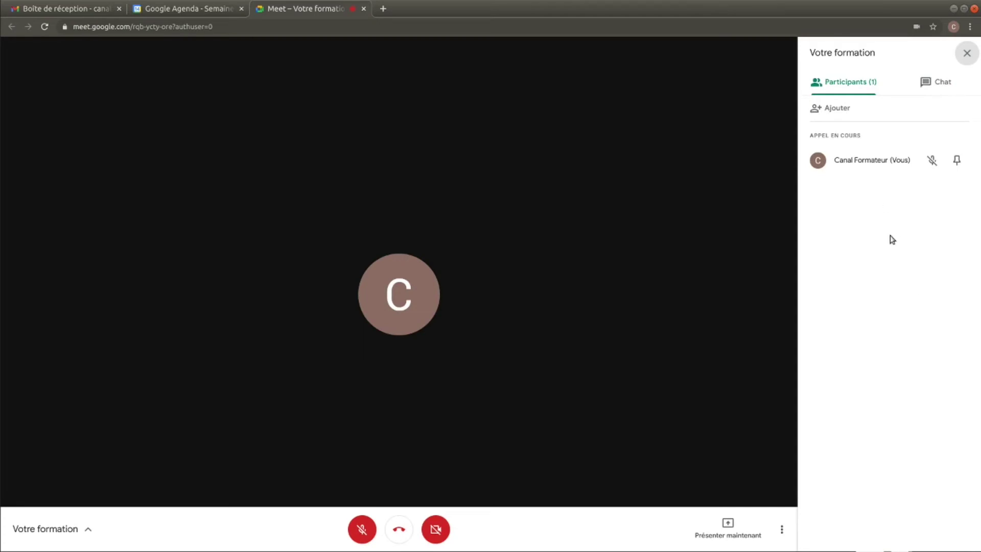
{"action": "left_click", "coordinate": [967, 53]}
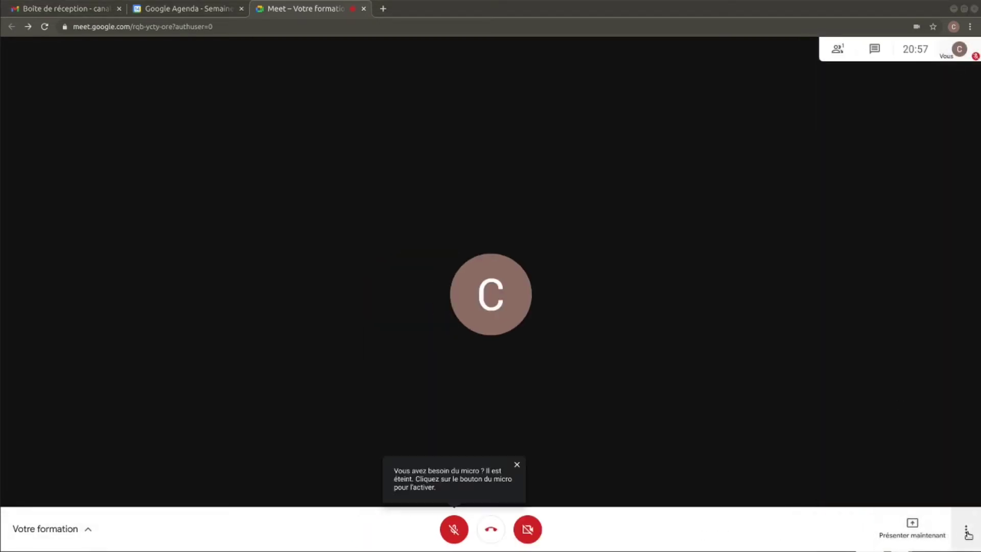
{"action": "left_click", "coordinate": [966, 530]}
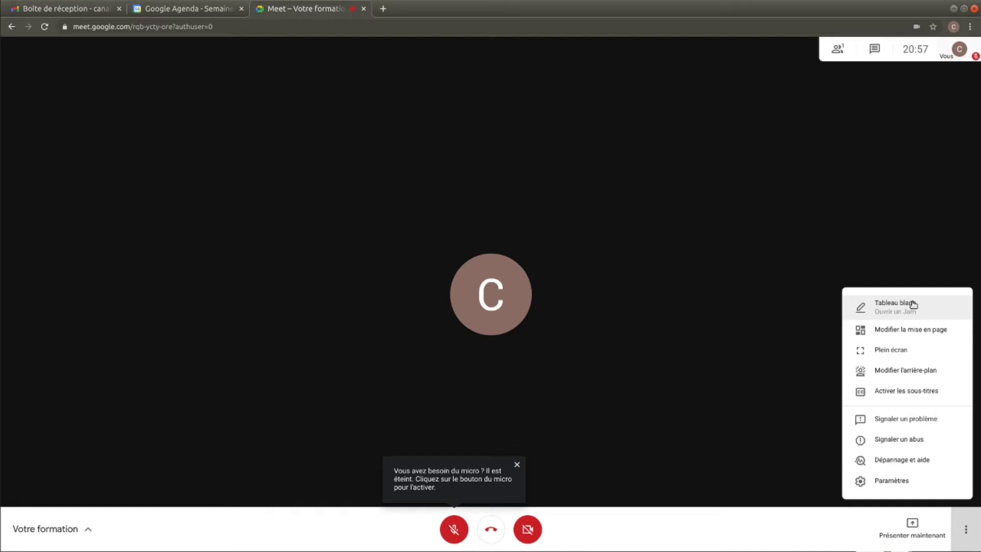
- Look at the Modifier la mise en page layout options and close them
{"action": "left_click", "coordinate": [909, 330]}
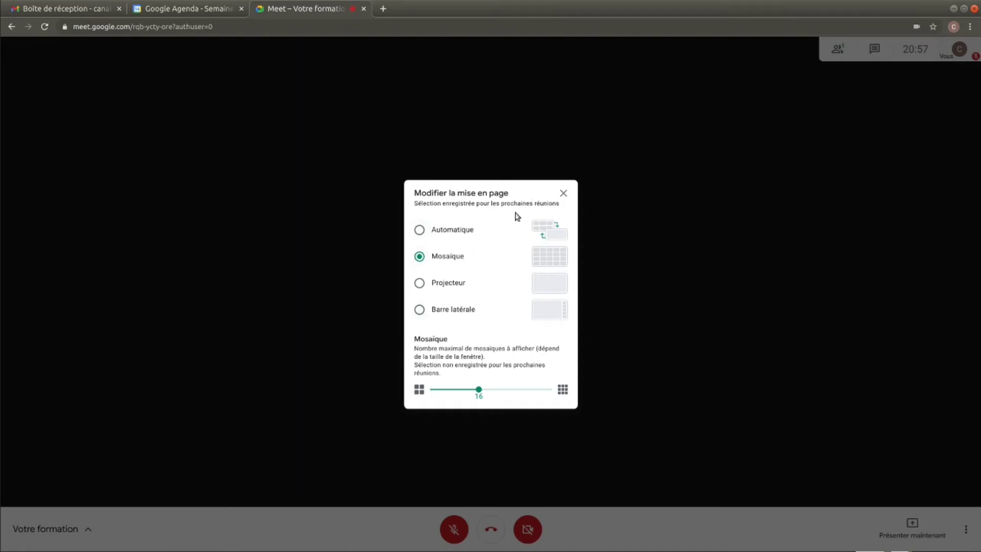
{"action": "left_click", "coordinate": [564, 194]}
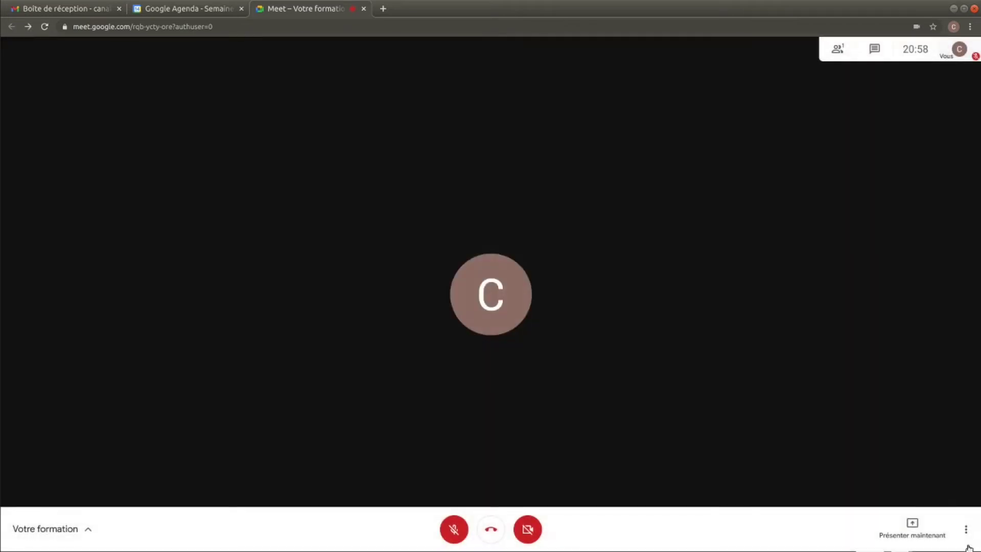
{"action": "left_click", "coordinate": [964, 530]}
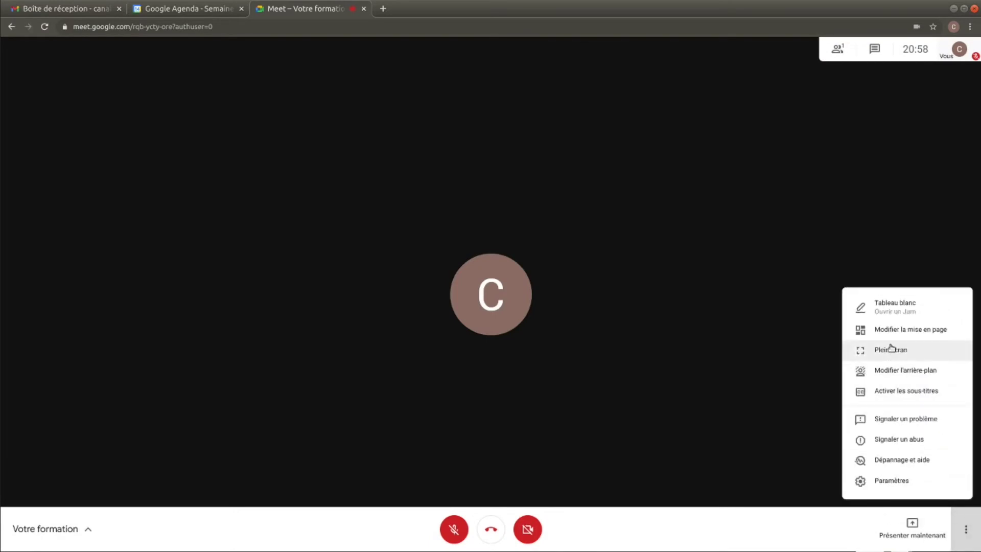
- Look at the Modifier l'arrière-plan choices, close them, and dismiss the options menu unchanged
{"action": "left_click", "coordinate": [891, 373]}
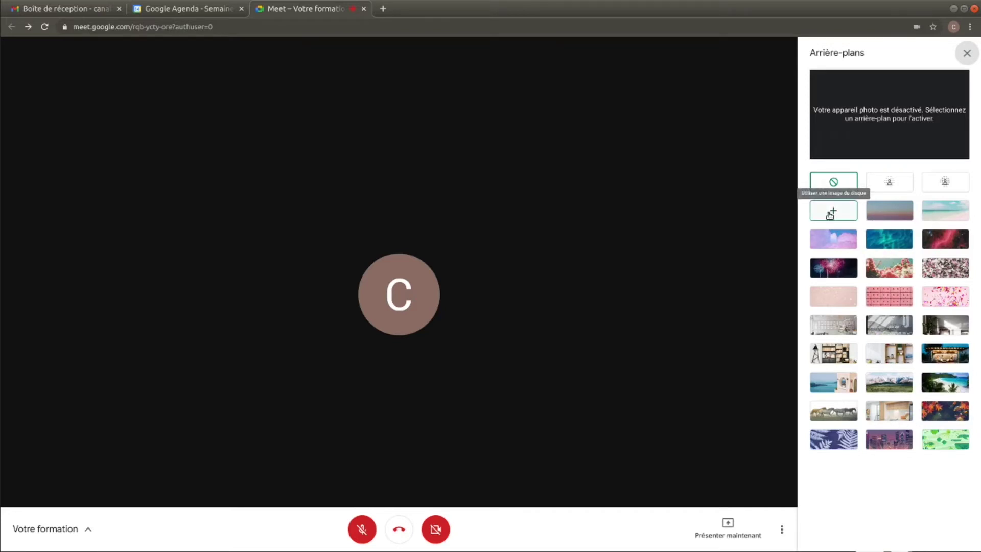
{"action": "left_click", "coordinate": [967, 52]}
{"action": "left_click", "coordinate": [965, 530]}
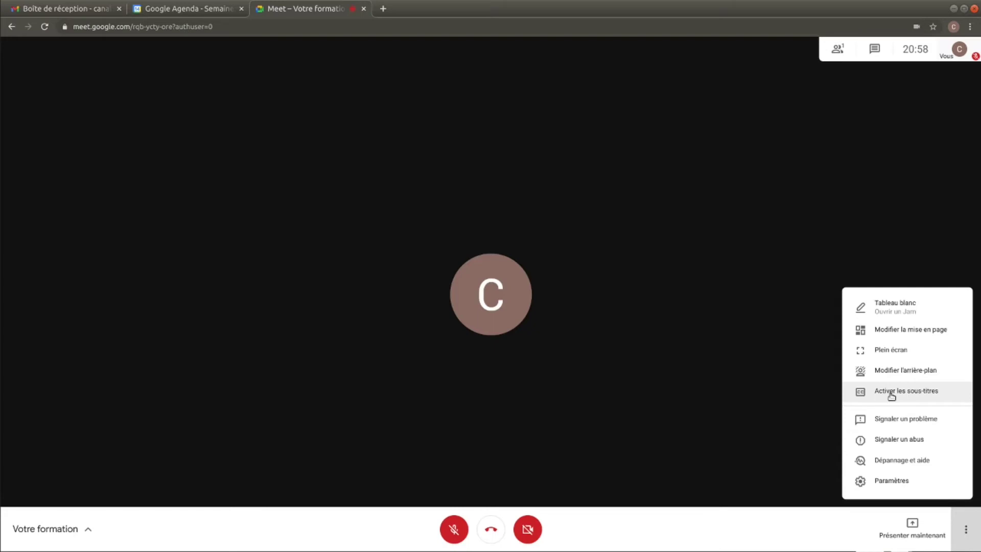
{"action": "left_click", "coordinate": [815, 401]}
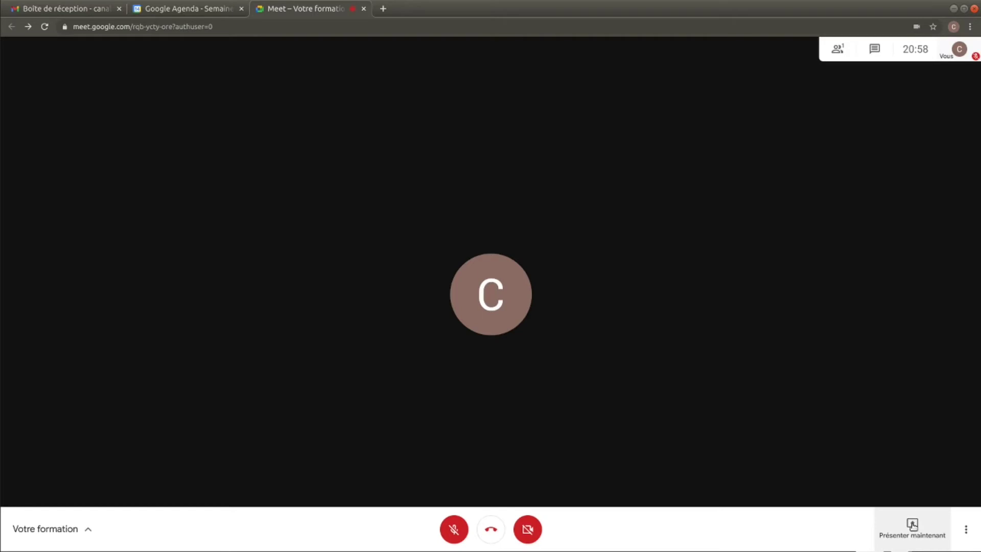
- Start presenting with Présenter maintenant, choosing a single browser tab (Un onglet)
{"action": "left_click", "coordinate": [912, 525]}
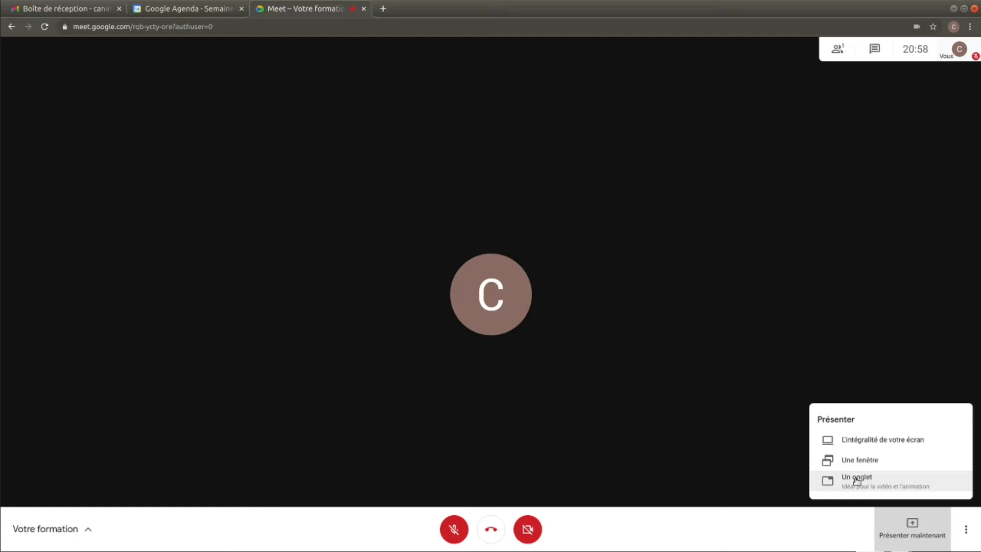
{"action": "left_click", "coordinate": [857, 480]}
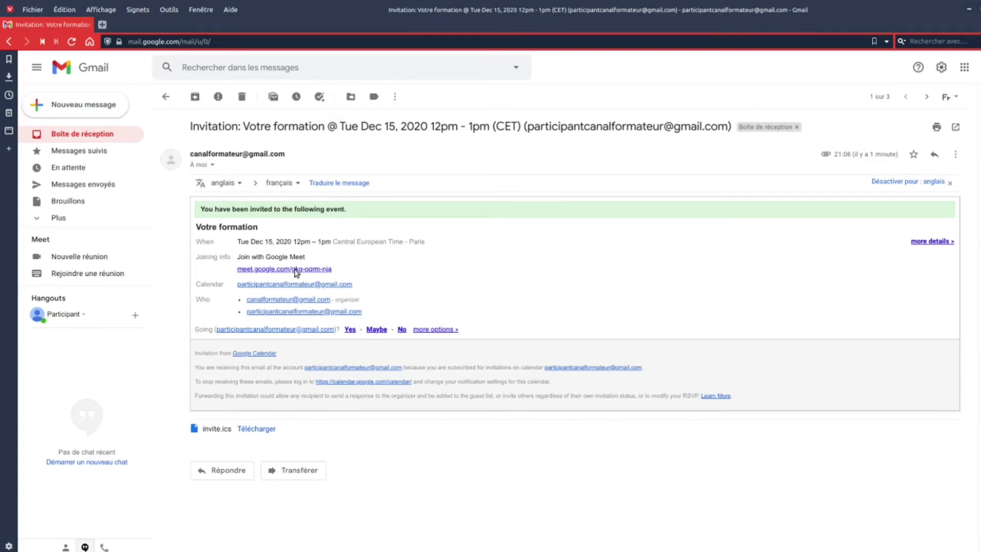
- As the participant, follow the invitation's meet.google.com link and request entry with Participer
{"action": "left_click", "coordinate": [295, 270]}
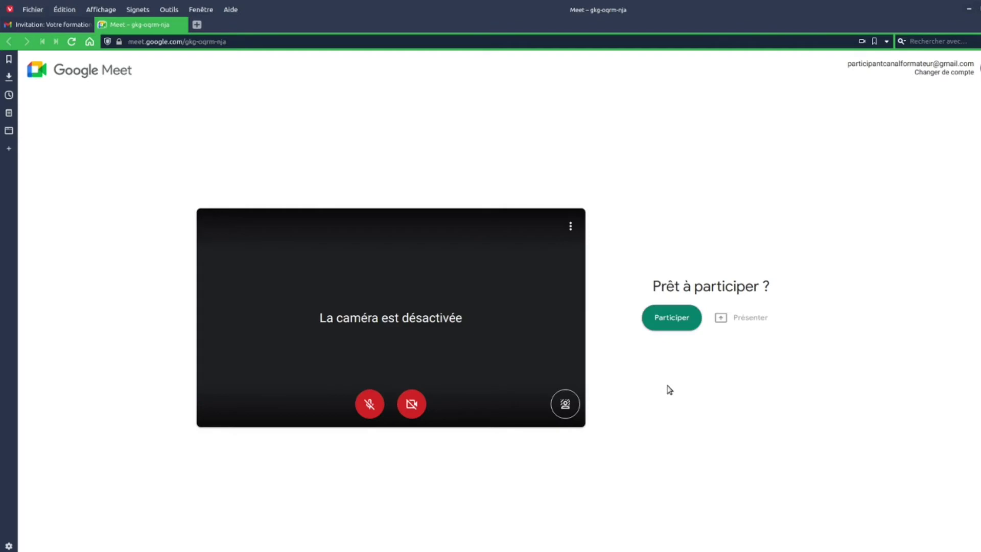
{"action": "left_click", "coordinate": [669, 322]}
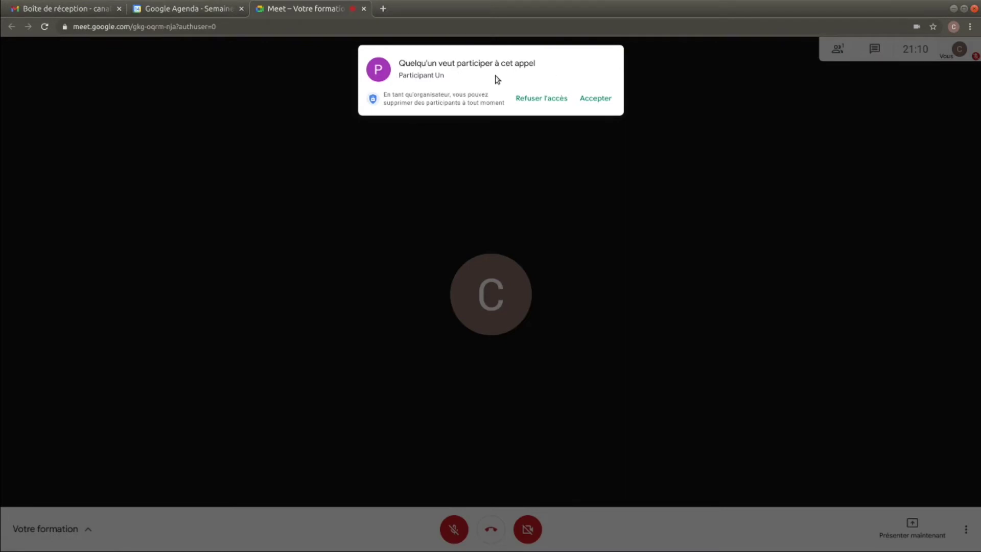
- Accept the waiting participant's join request, bringing the call to 2 participants
{"action": "left_click", "coordinate": [595, 100]}
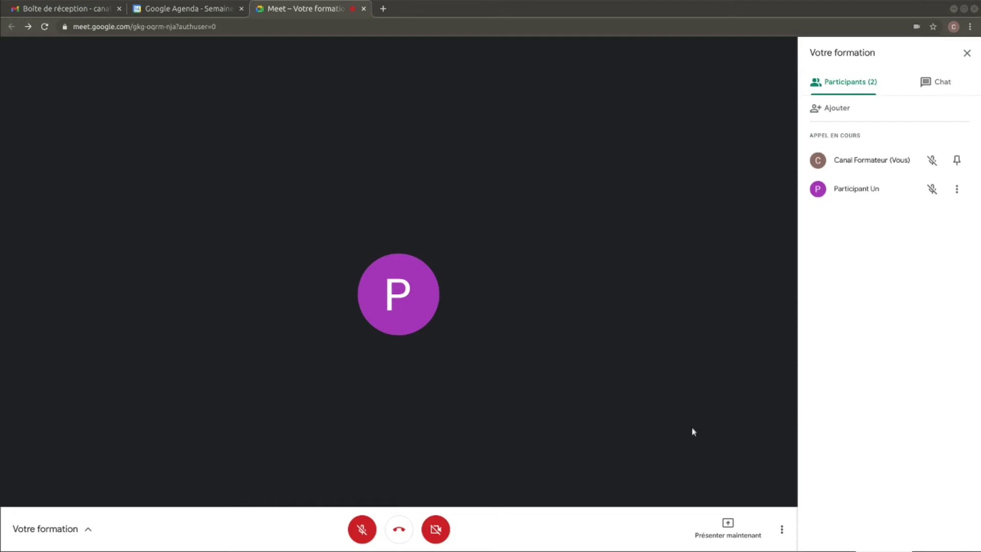
- Present the entire screen, selecting Écran 1 and confirming with Partager
{"action": "left_click", "coordinate": [728, 528]}
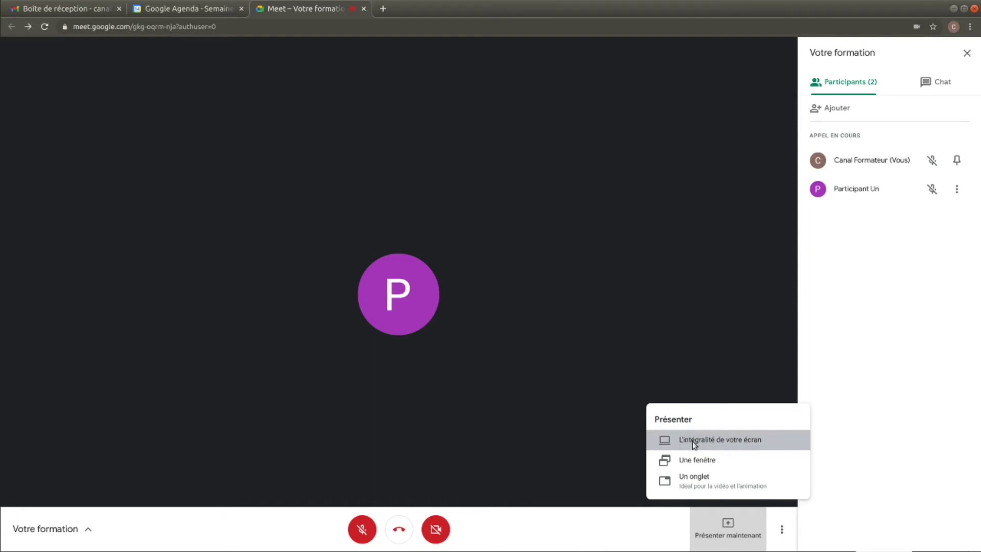
{"action": "left_click", "coordinate": [694, 442]}
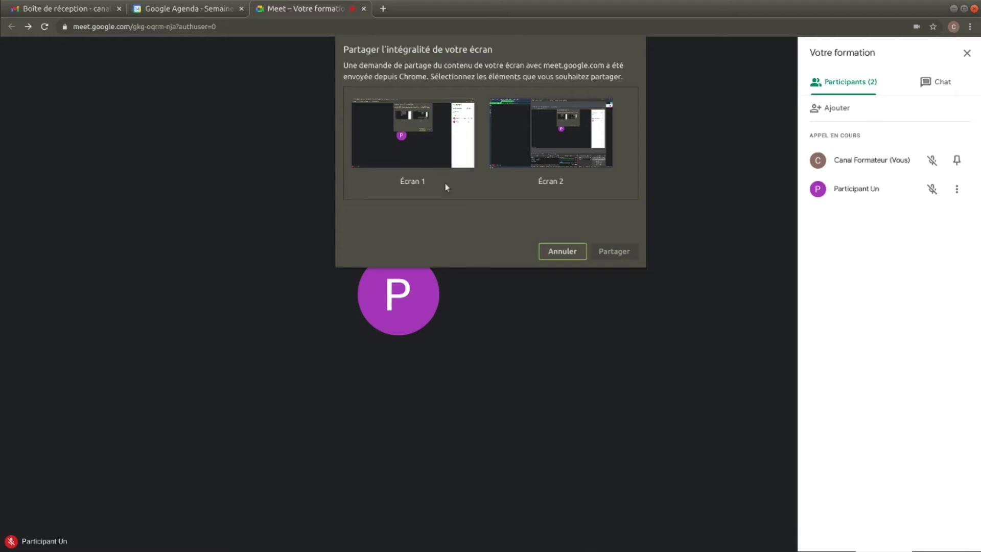
{"action": "left_click", "coordinate": [439, 159]}
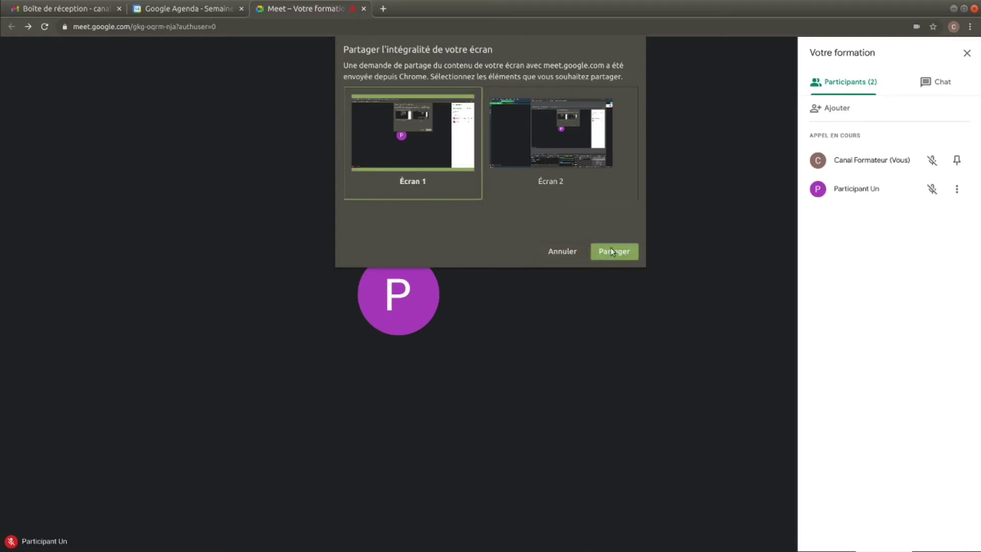
{"action": "left_click", "coordinate": [611, 252]}
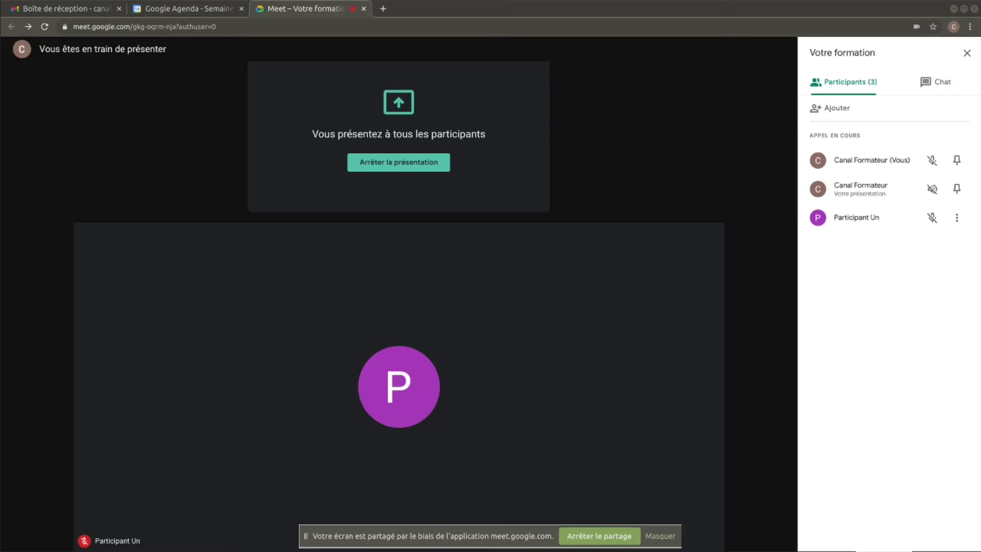
- Run the Impress slideshow from the Good Morning slide, leave it, then stop sharing
{"action": "left_click", "coordinate": [318, 542]}
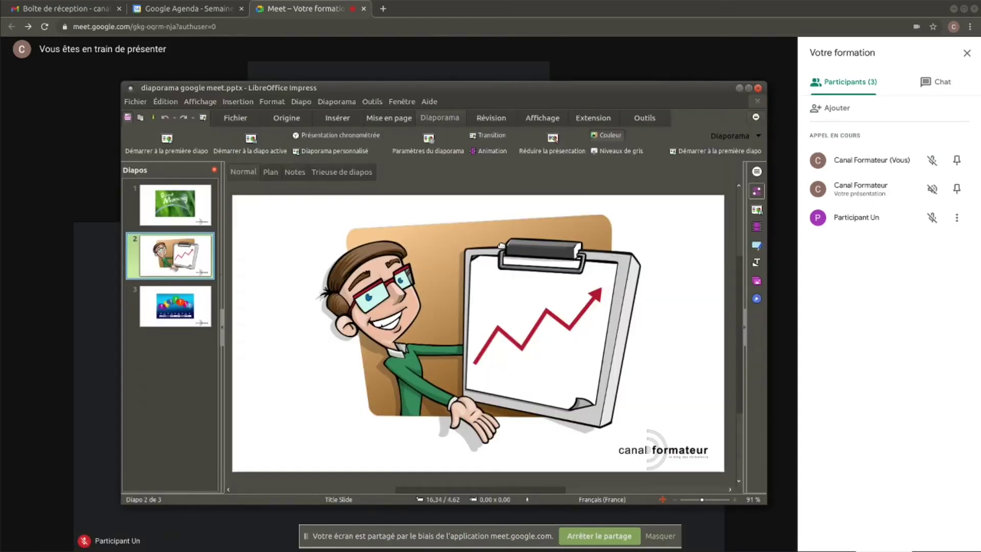
{"action": "left_click", "coordinate": [185, 208]}
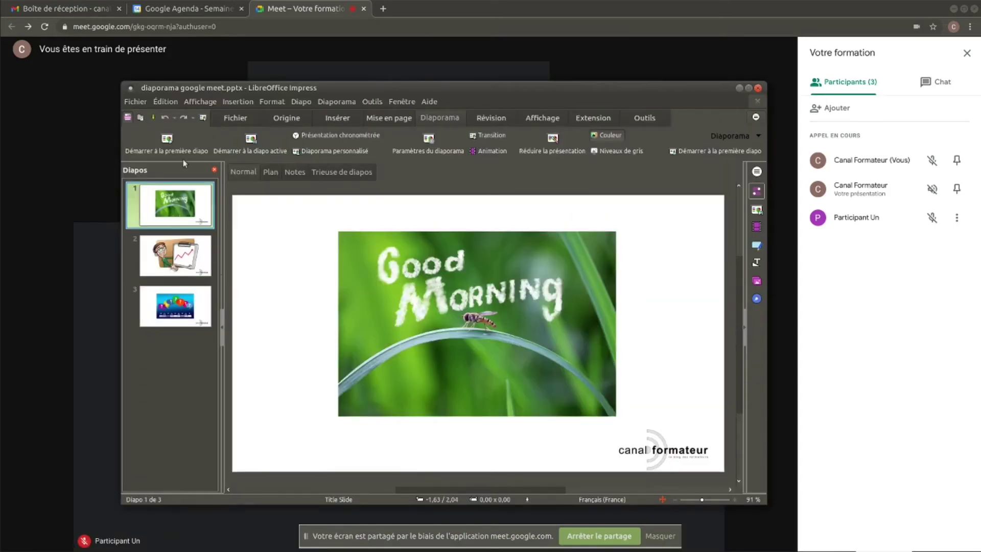
{"action": "left_click", "coordinate": [183, 150]}
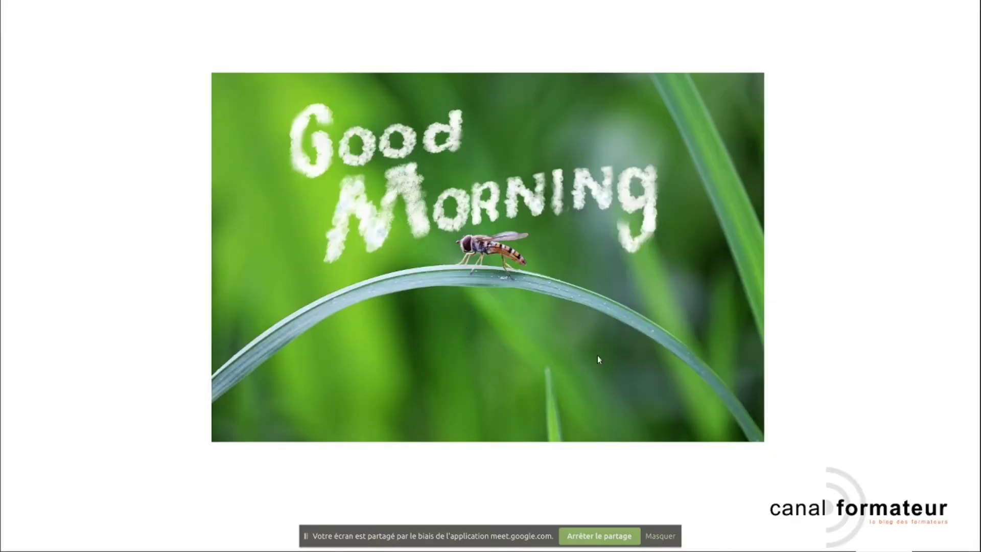
{"action": "key", "text": "alt+Tab"}
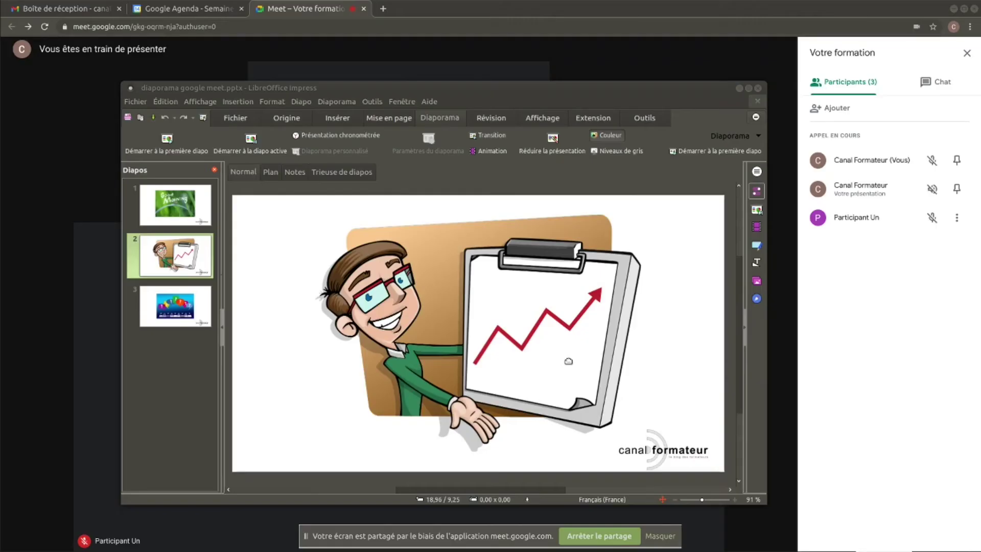
{"action": "left_click", "coordinate": [598, 537]}
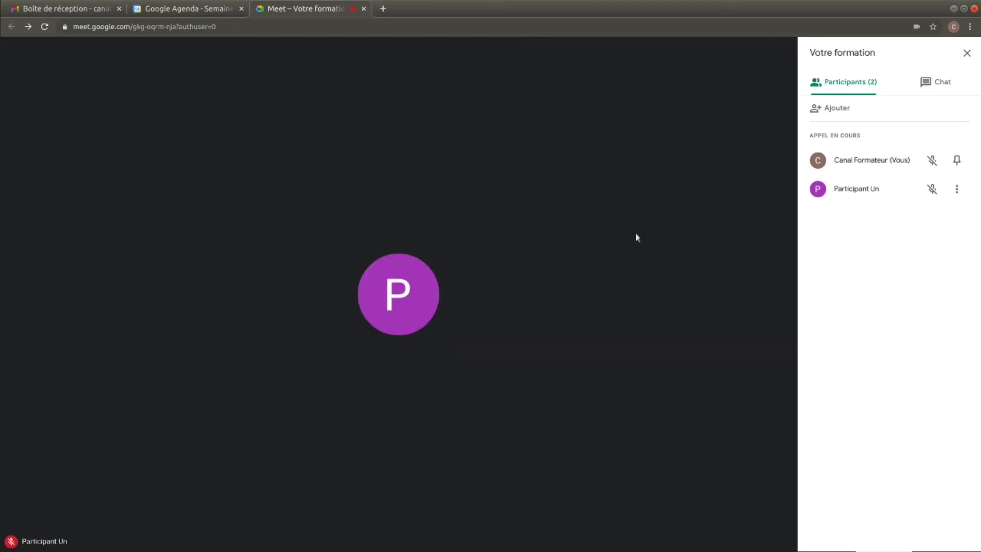
- Choose Présenter maintenant > Une fenêtre to get the application-window sharing picker
{"action": "mouse_move", "coordinate": [652, 348]}
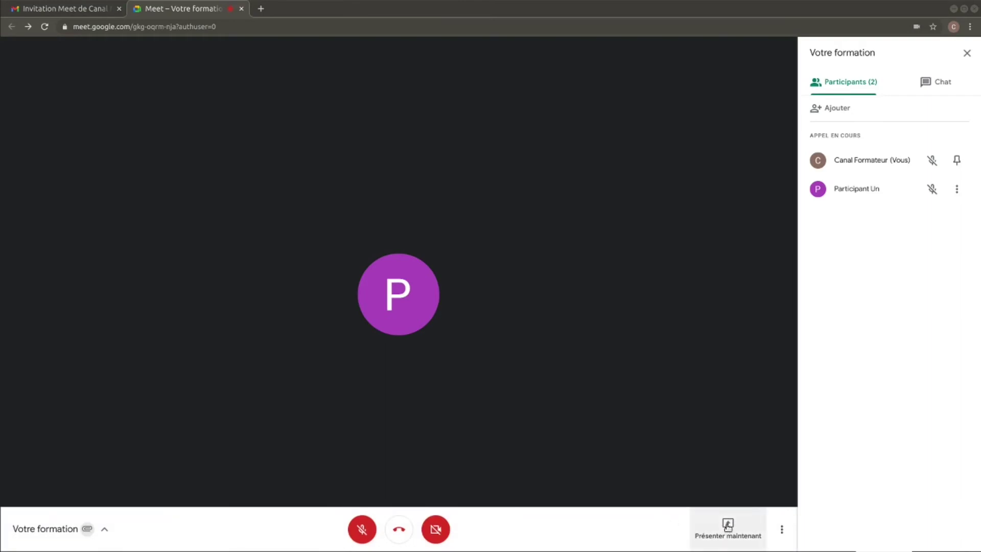
{"action": "left_click", "coordinate": [728, 526]}
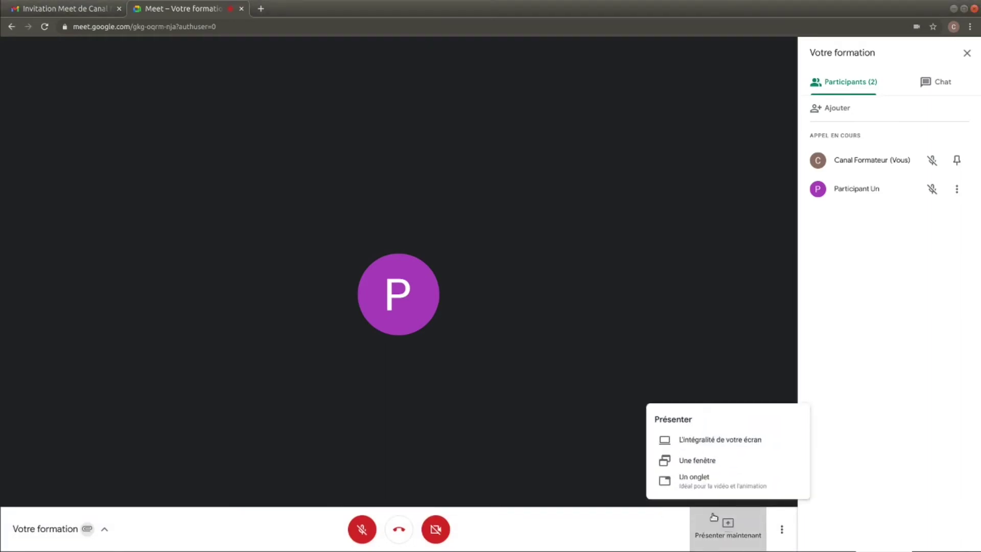
{"action": "left_click", "coordinate": [698, 461]}
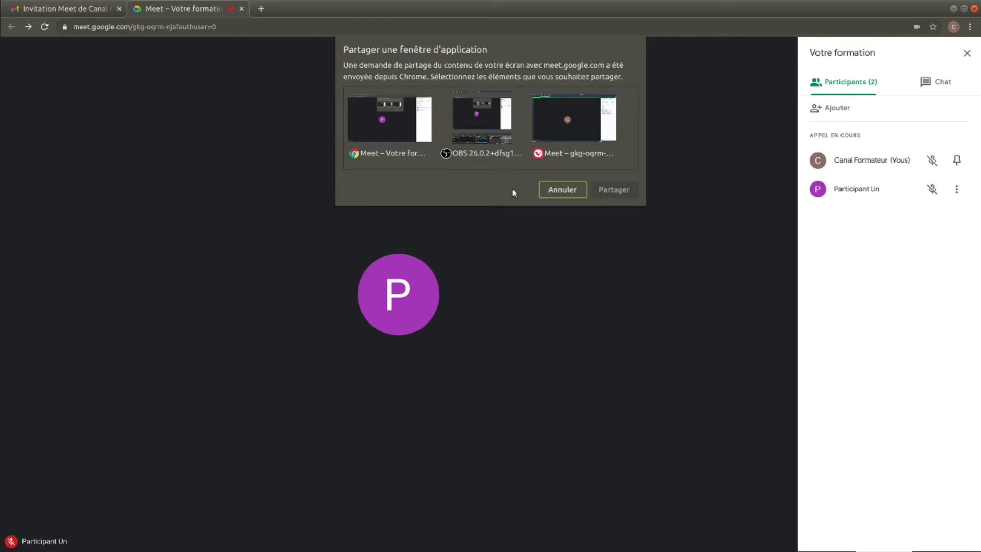
{"action": "left_click", "coordinate": [562, 190]}
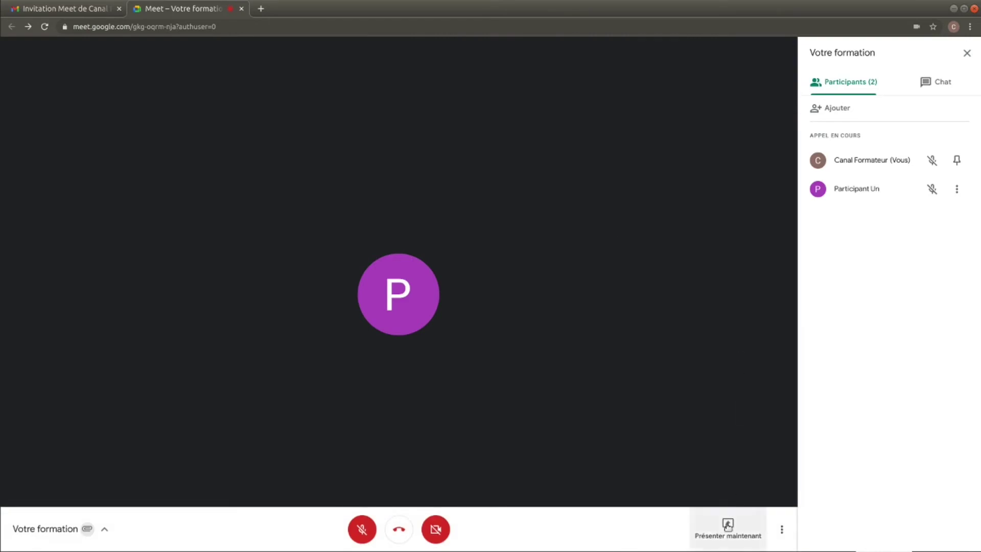
{"action": "left_click", "coordinate": [727, 525]}
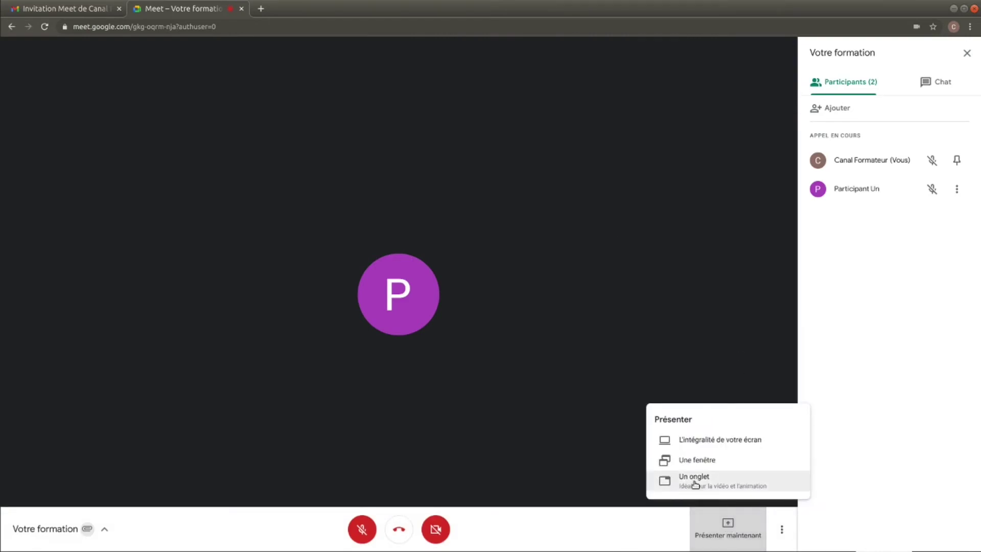
{"action": "left_click", "coordinate": [694, 481]}
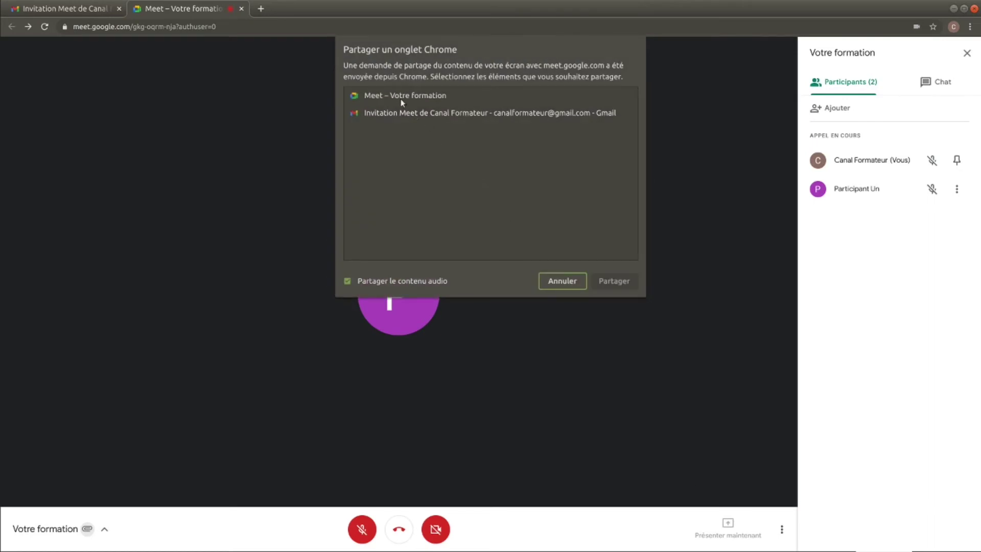
{"action": "left_click", "coordinate": [402, 96]}
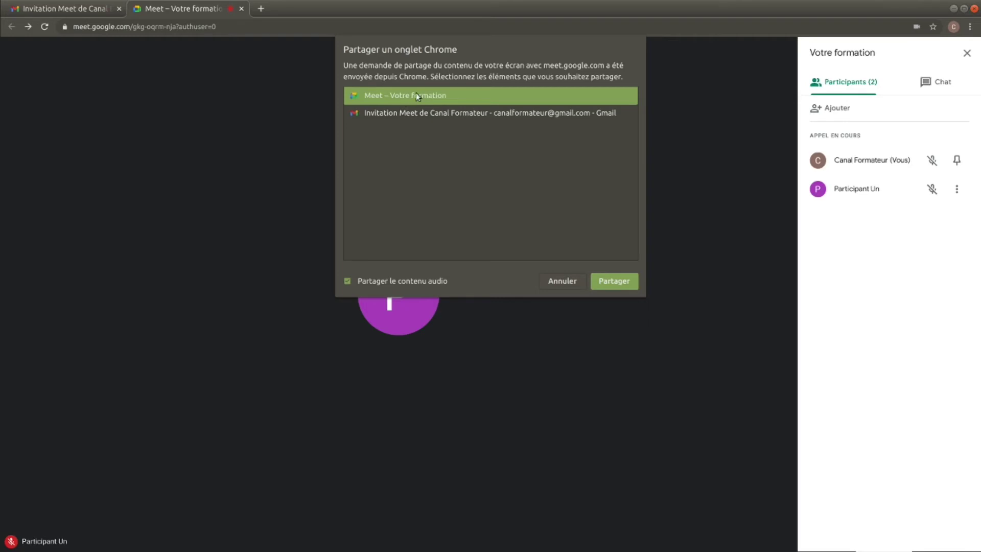
{"action": "left_click", "coordinate": [415, 117]}
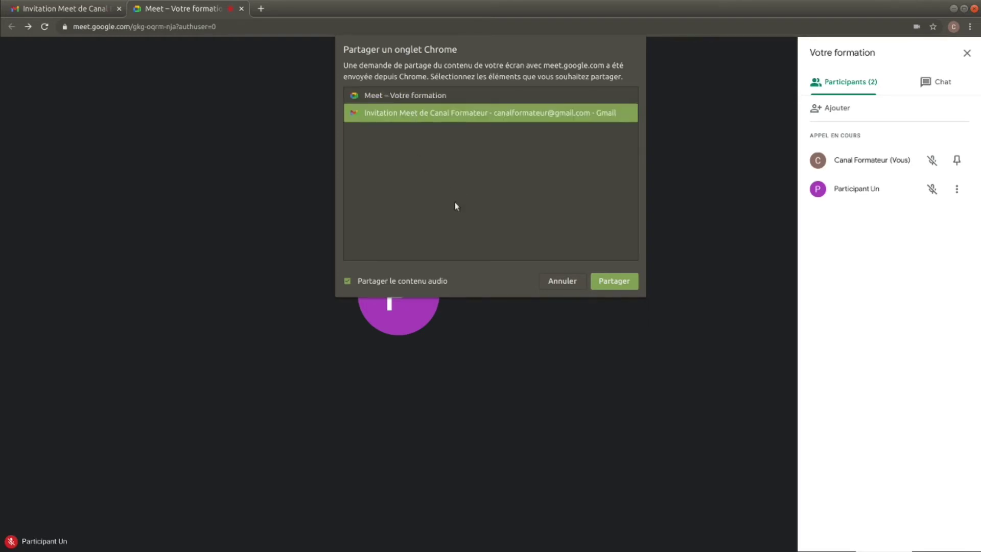
{"action": "left_click", "coordinate": [611, 283]}
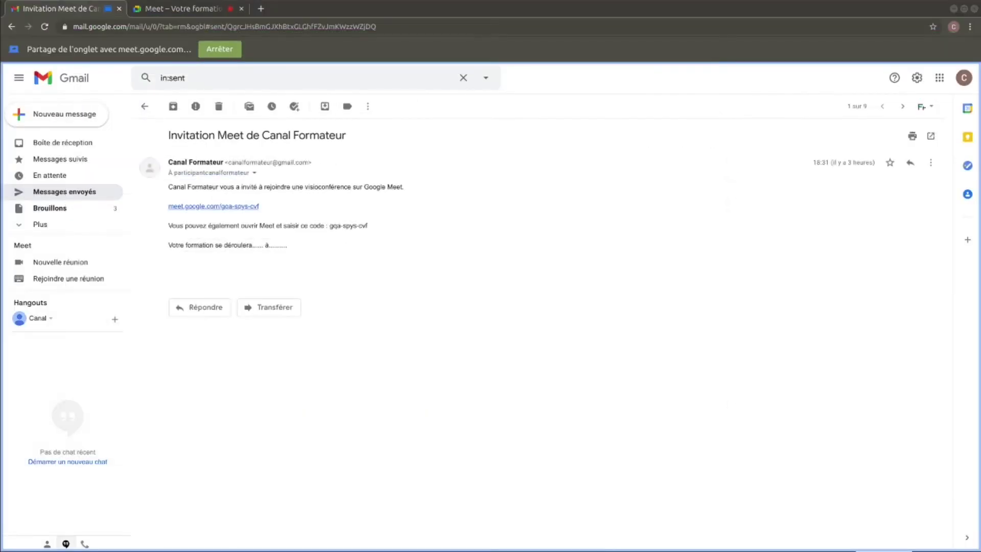
{"action": "left_click", "coordinate": [221, 50]}
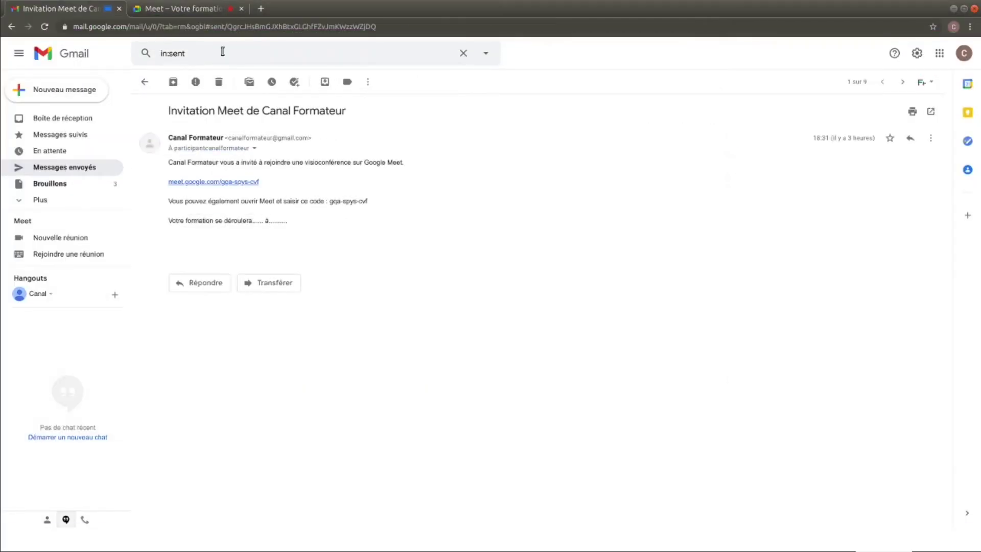
{"action": "left_click", "coordinate": [175, 11]}
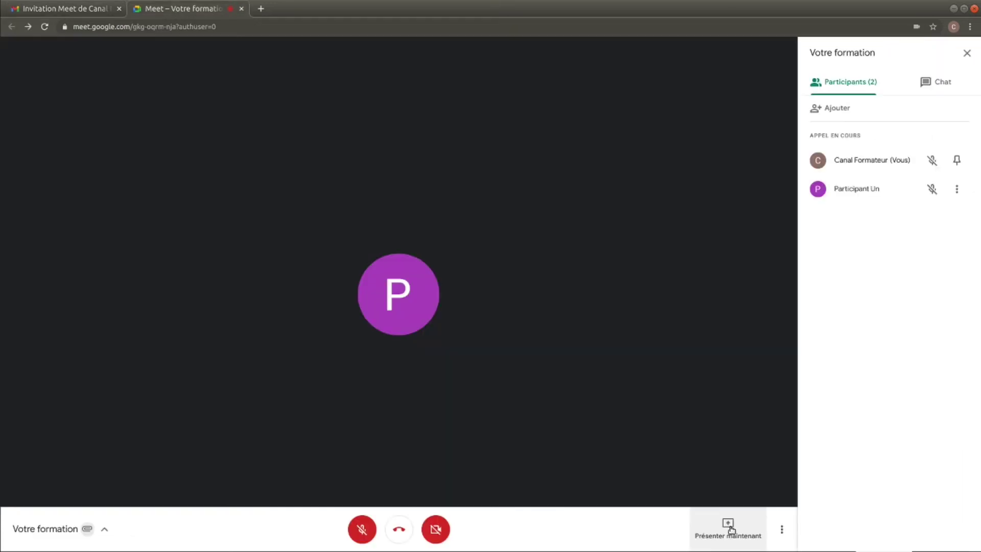
- Pick Tableau blanc from the more-options menu to get the whiteboard dialog
{"action": "left_click", "coordinate": [731, 529]}
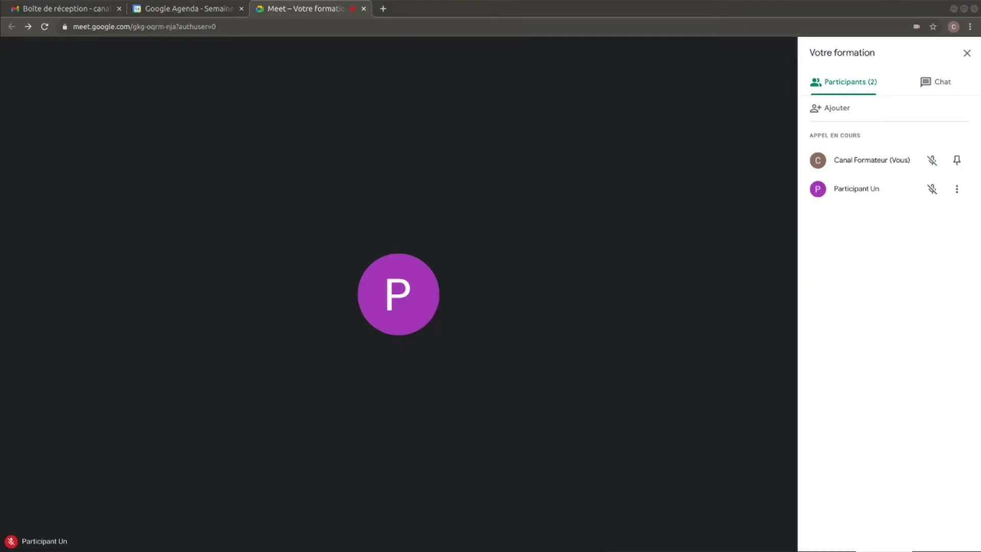
{"action": "mouse_move", "coordinate": [701, 524]}
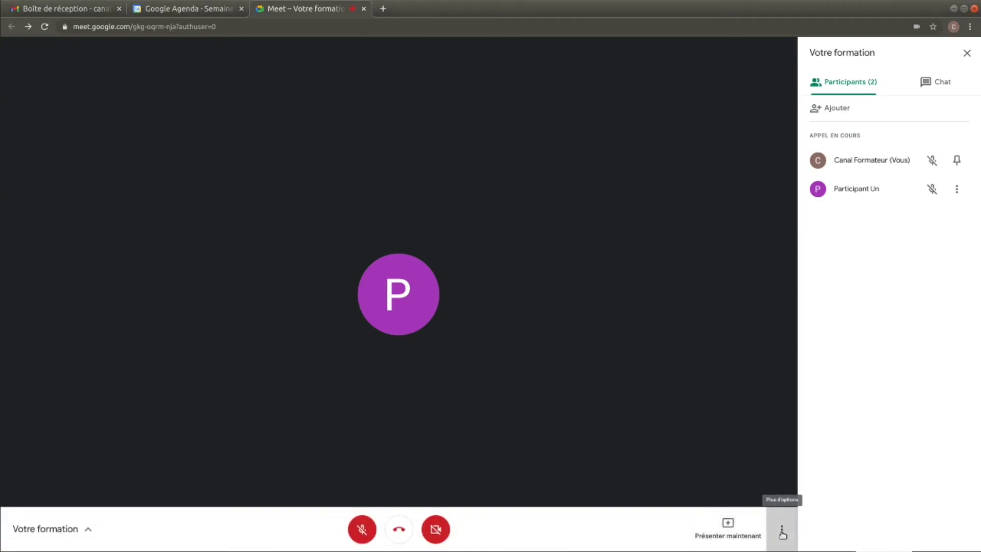
{"action": "left_click", "coordinate": [782, 529]}
{"action": "left_click", "coordinate": [710, 310]}
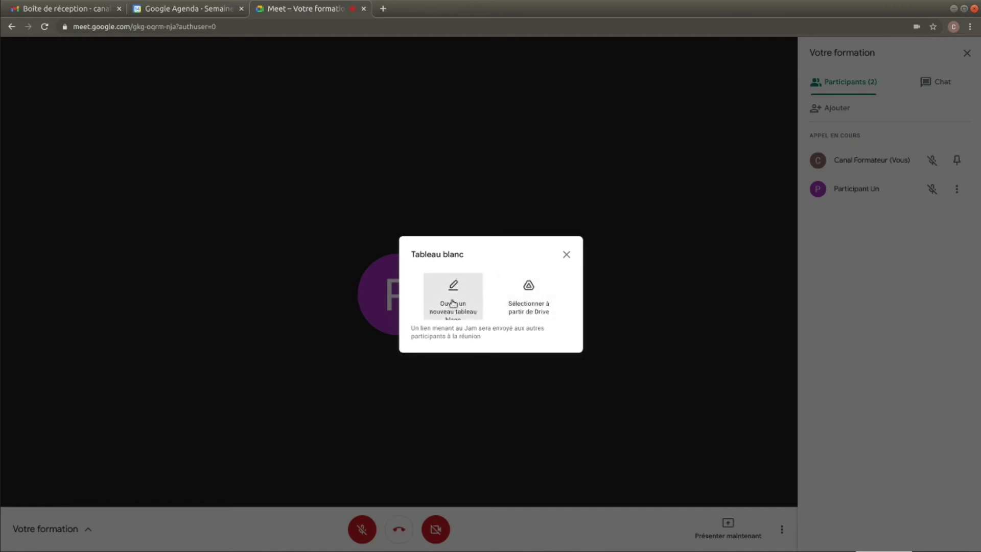
- Start a new whiteboard and send it to the participant with Édition access
{"action": "left_click", "coordinate": [452, 303]}
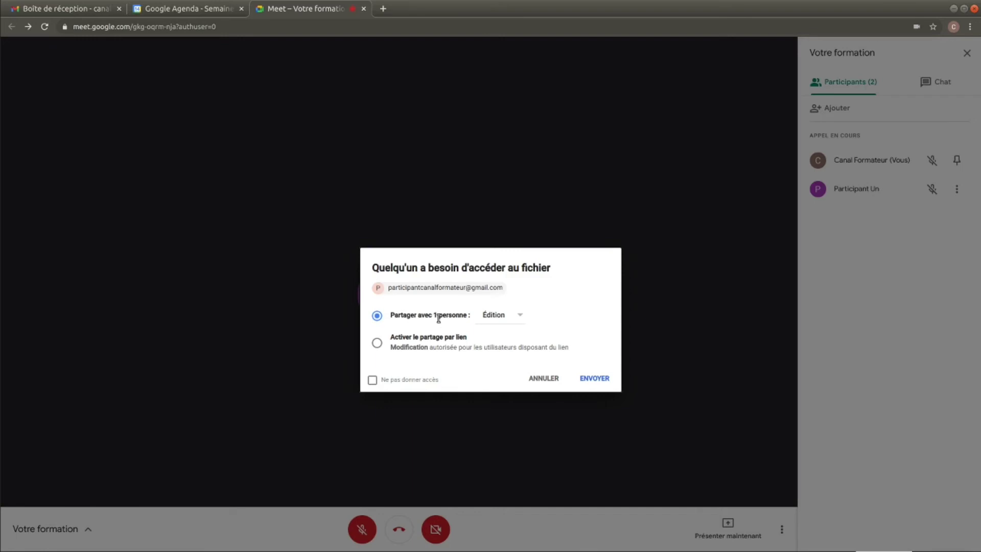
{"action": "left_click", "coordinate": [523, 316]}
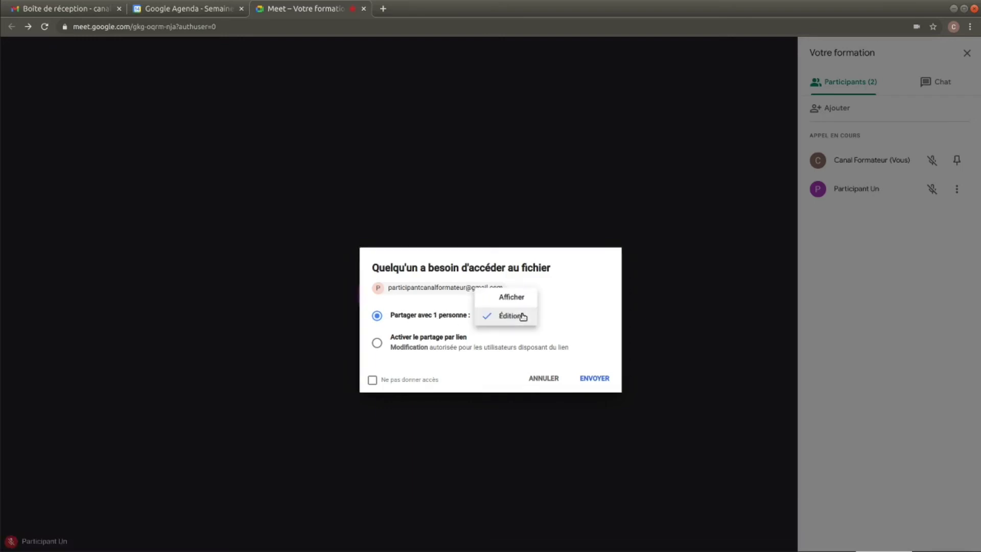
{"action": "left_click", "coordinate": [522, 316]}
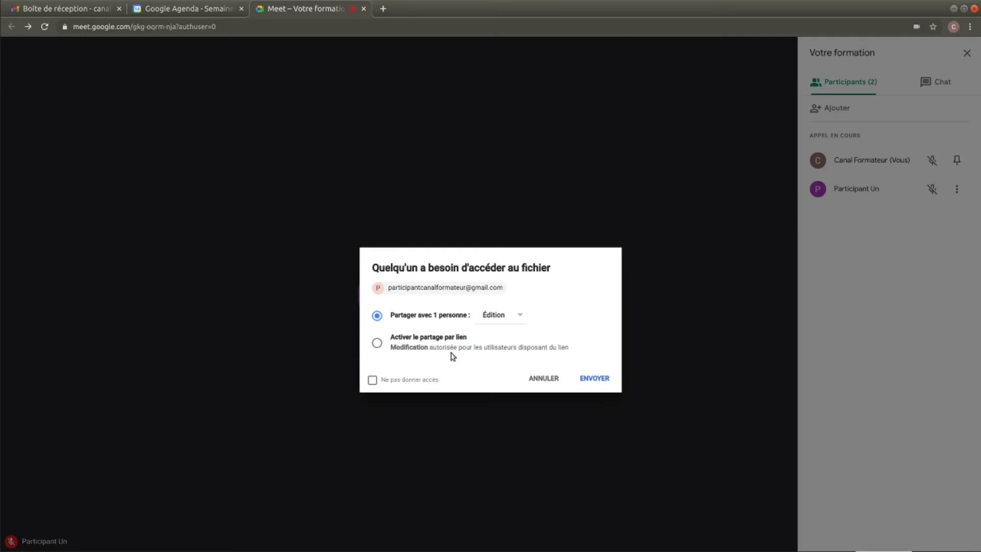
{"action": "left_click", "coordinate": [595, 378]}
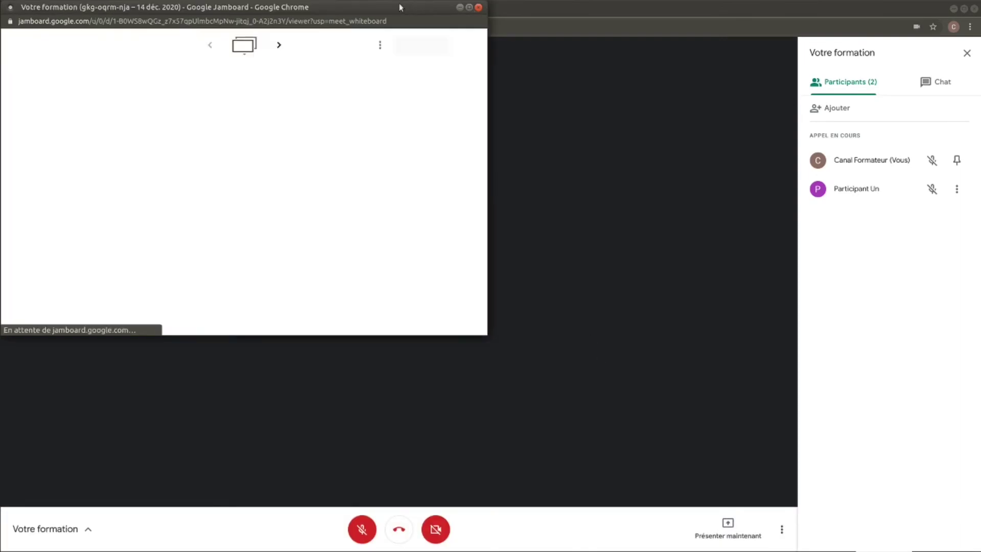
- Maximize the Jamboard window and draw a freehand loop with the Pen near the upper left
{"action": "left_click_drag", "start_coordinate": [402, 6], "coordinate": [540, 102]}
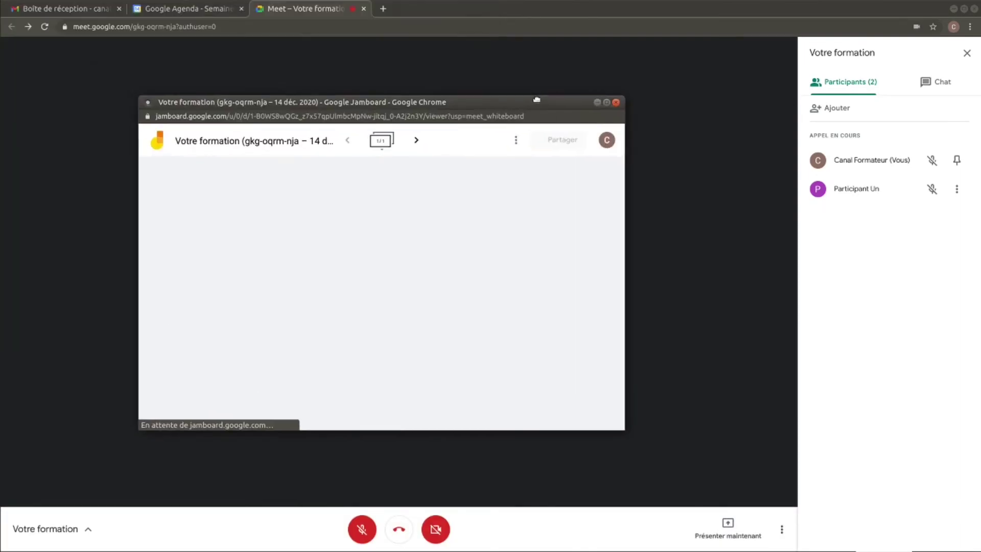
{"action": "left_click", "coordinate": [607, 103]}
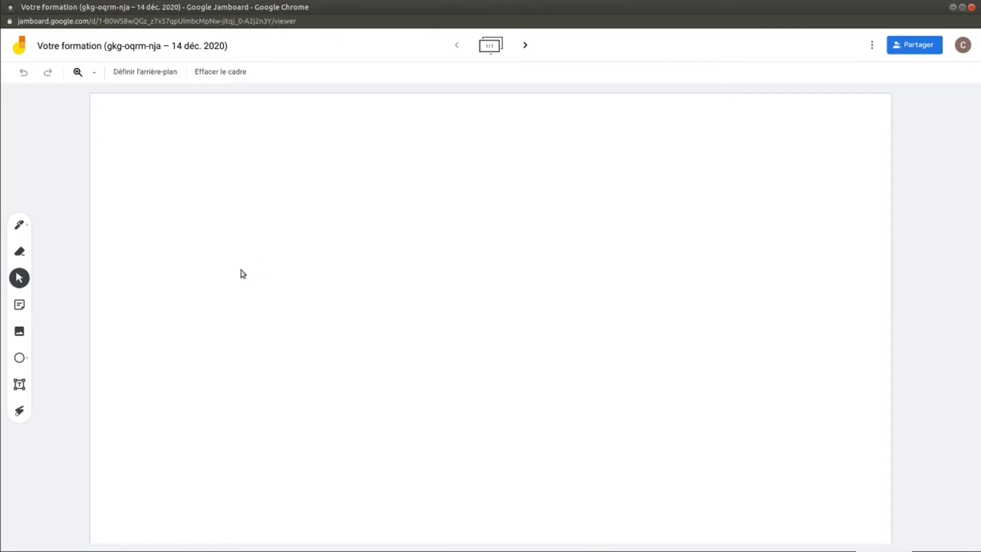
{"action": "left_click", "coordinate": [20, 225]}
{"action": "mouse_move", "coordinate": [243, 231]}
{"action": "left_mouse_down"}
{"action": "mouse_move", "coordinate": [316, 232]}
{"action": "mouse_move", "coordinate": [335, 195]}
{"action": "mouse_move", "coordinate": [217, 182]}
{"action": "mouse_move", "coordinate": [194, 206]}
{"action": "left_mouse_up"}
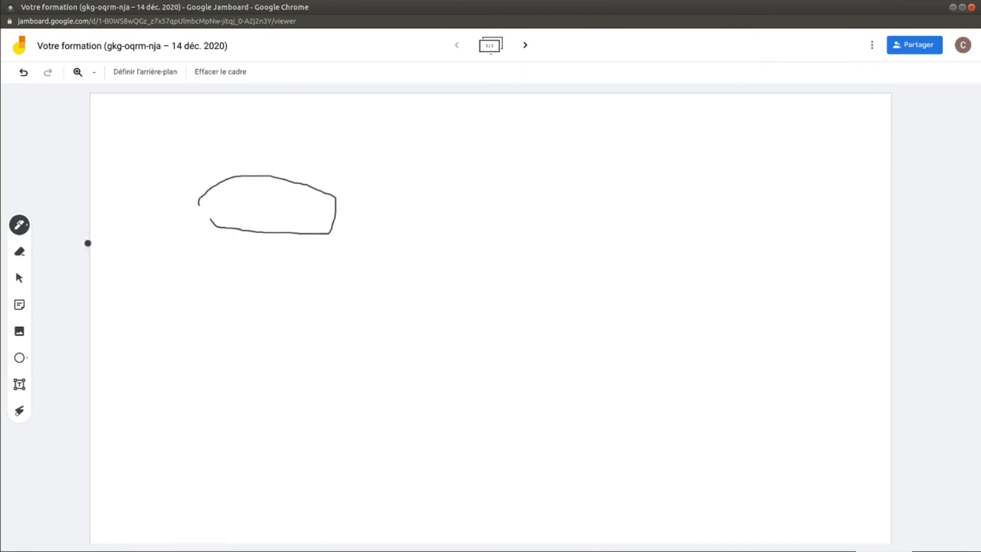
- Erase most of the loop, leaving two short strokes, then start a new sticky note
{"action": "left_click", "coordinate": [23, 252]}
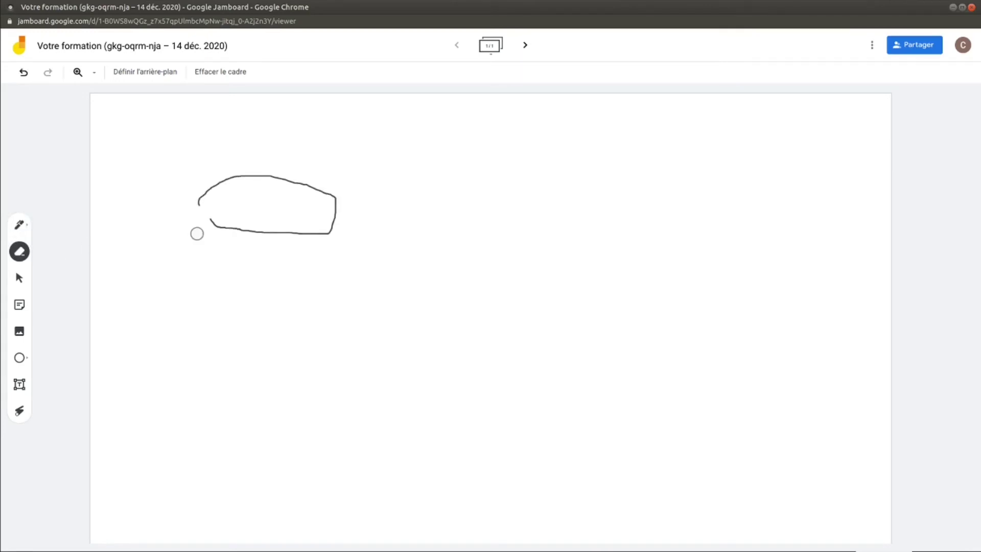
{"action": "mouse_move", "coordinate": [221, 223]}
{"action": "left_mouse_down"}
{"action": "mouse_move", "coordinate": [315, 228]}
{"action": "mouse_move", "coordinate": [309, 191]}
{"action": "mouse_move", "coordinate": [221, 179]}
{"action": "mouse_move", "coordinate": [204, 230]}
{"action": "left_mouse_up"}
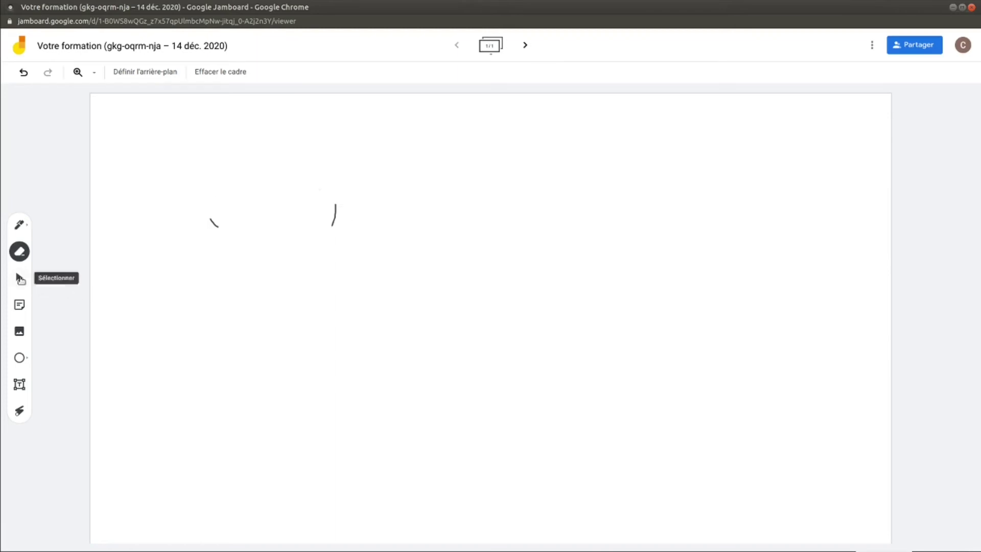
{"action": "left_click", "coordinate": [20, 278]}
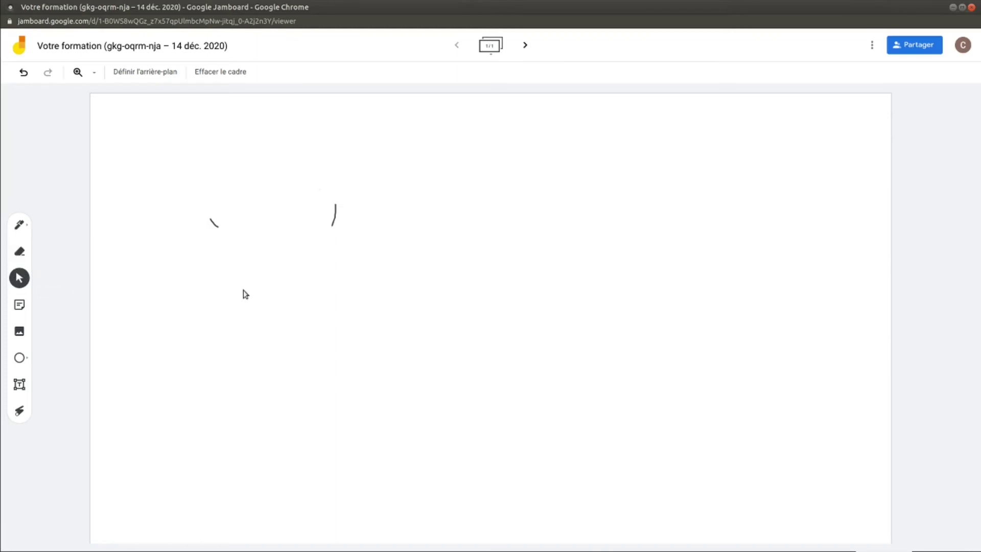
{"action": "left_click", "coordinate": [20, 305]}
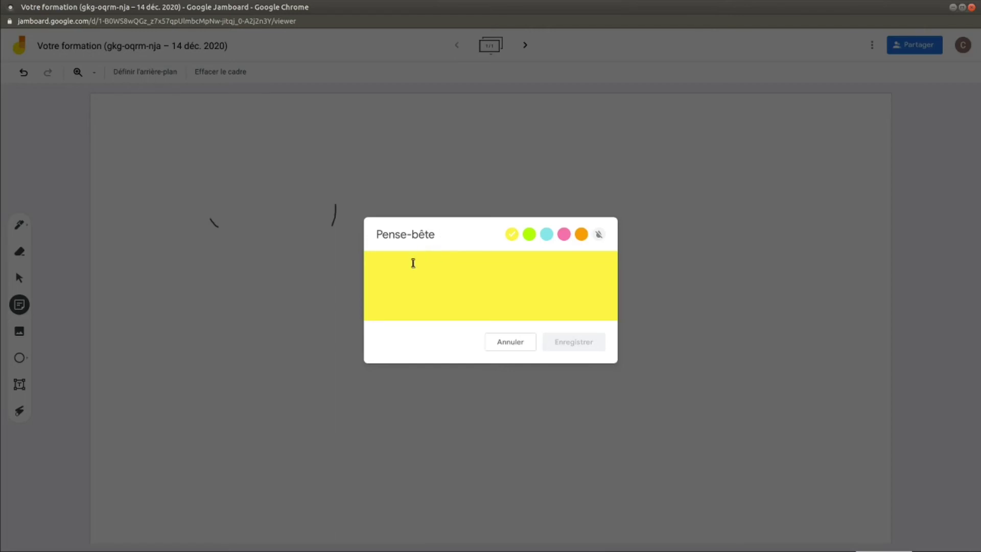
- Save a yellow sticky note reading 'Idée', discard the empty extra note, and move it to the upper right
{"action": "type", "text": "Idée"}
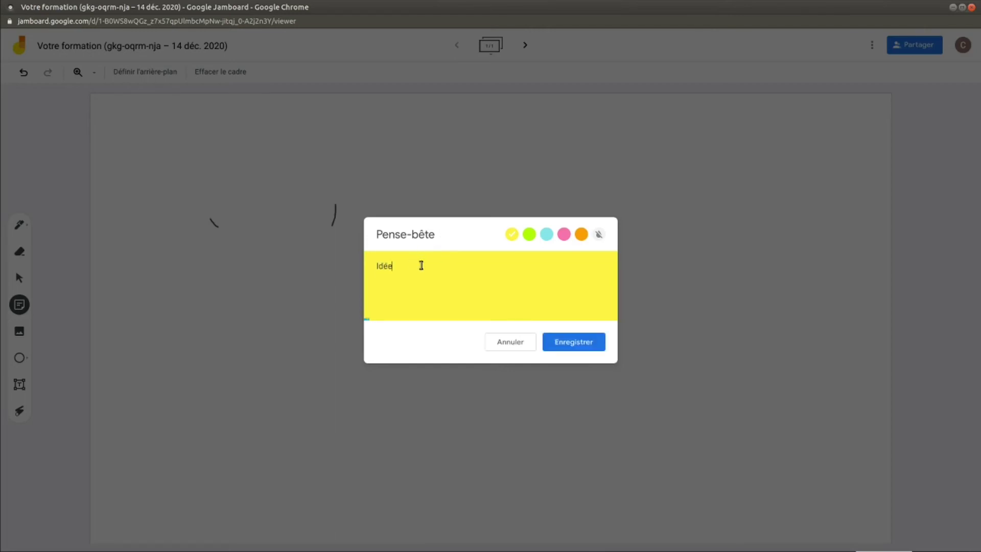
{"action": "left_click", "coordinate": [573, 342]}
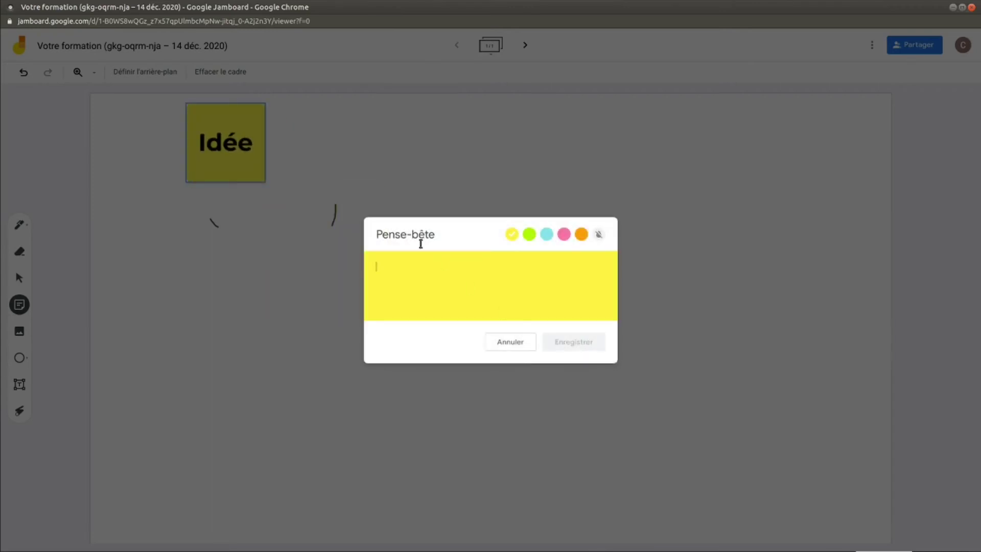
{"action": "left_click", "coordinate": [503, 340]}
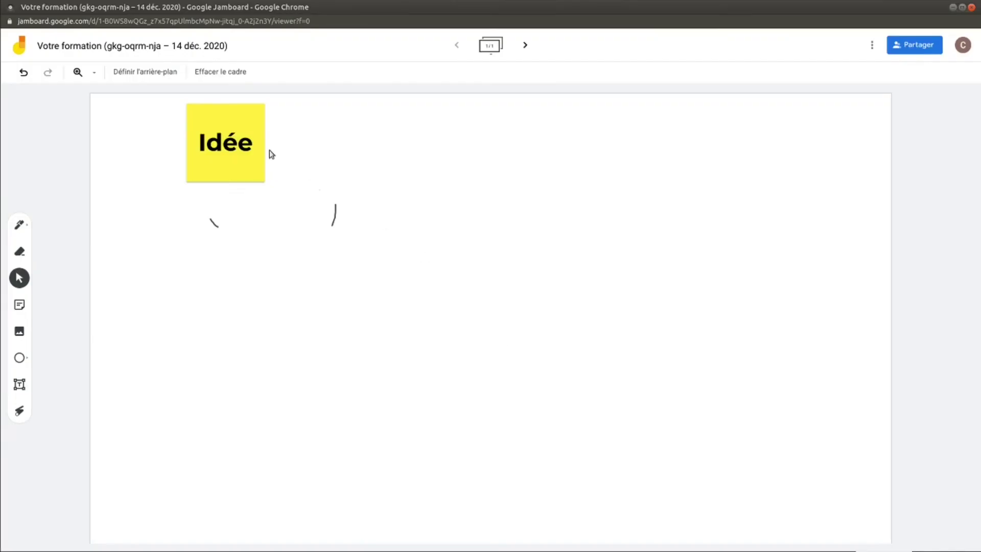
{"action": "left_click_drag", "start_coordinate": [235, 122], "coordinate": [734, 148]}
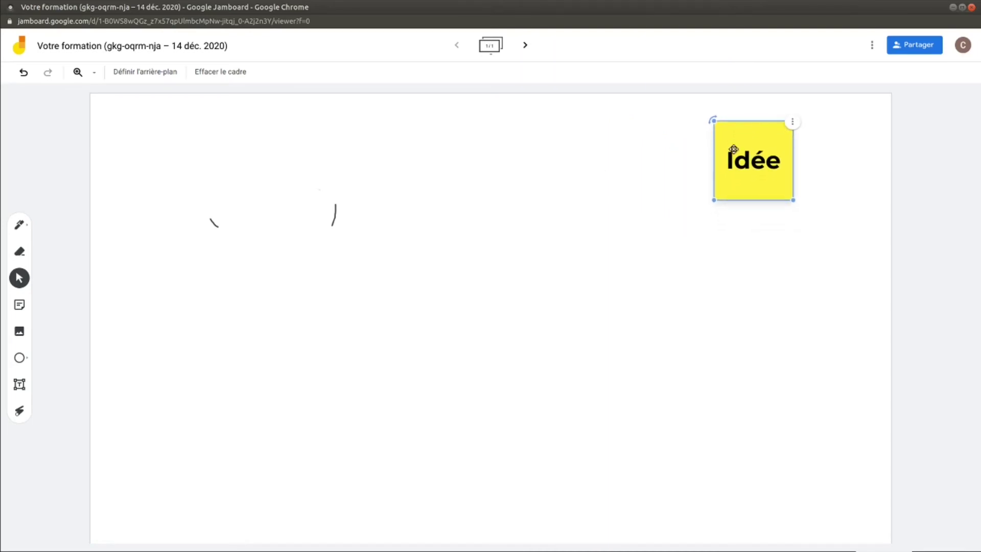
{"action": "left_click", "coordinate": [628, 244]}
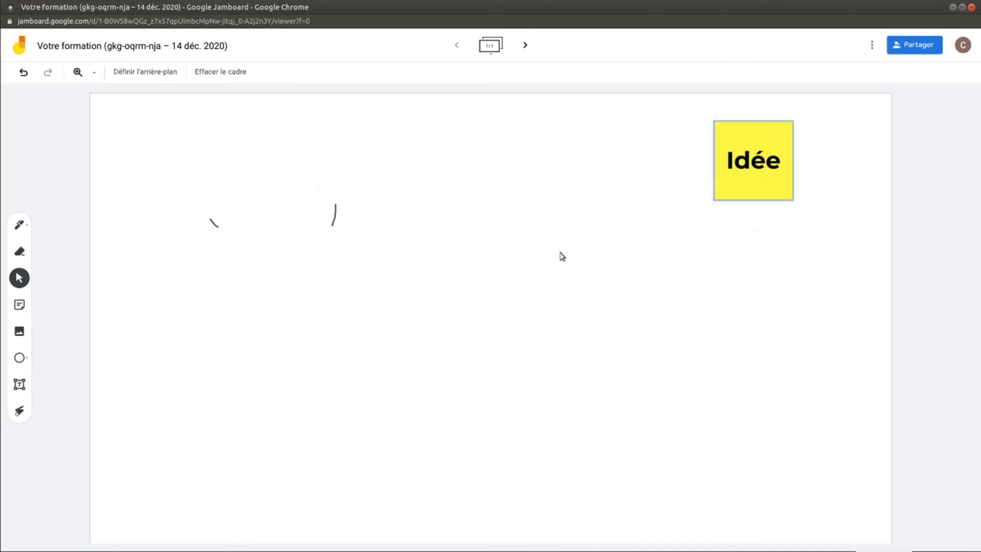
{"action": "mouse_move", "coordinate": [734, 140]}
{"action": "left_mouse_down"}
{"action": "mouse_move", "coordinate": [719, 139]}
{"action": "mouse_move", "coordinate": [740, 133]}
{"action": "left_mouse_up"}
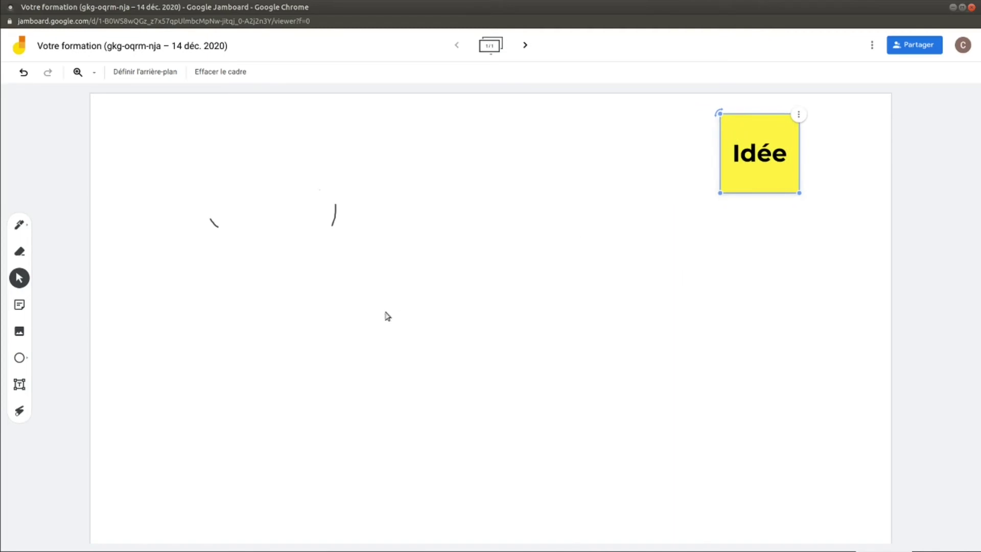
{"action": "left_click", "coordinate": [372, 308]}
- Cancel the image insertion and bring up the Shape tool's list of shapes
{"action": "left_click", "coordinate": [19, 331]}
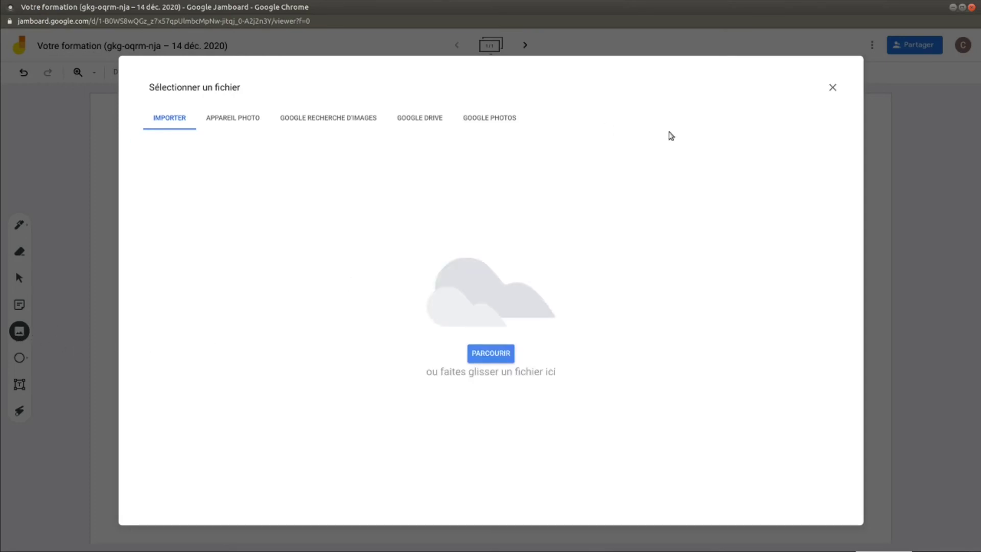
{"action": "left_click", "coordinate": [833, 88]}
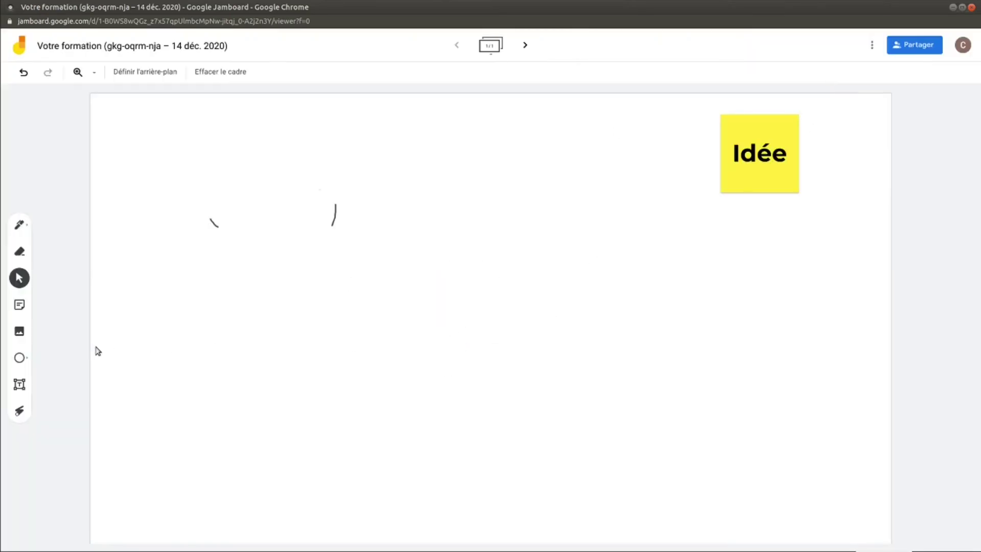
{"action": "left_click", "coordinate": [19, 357]}
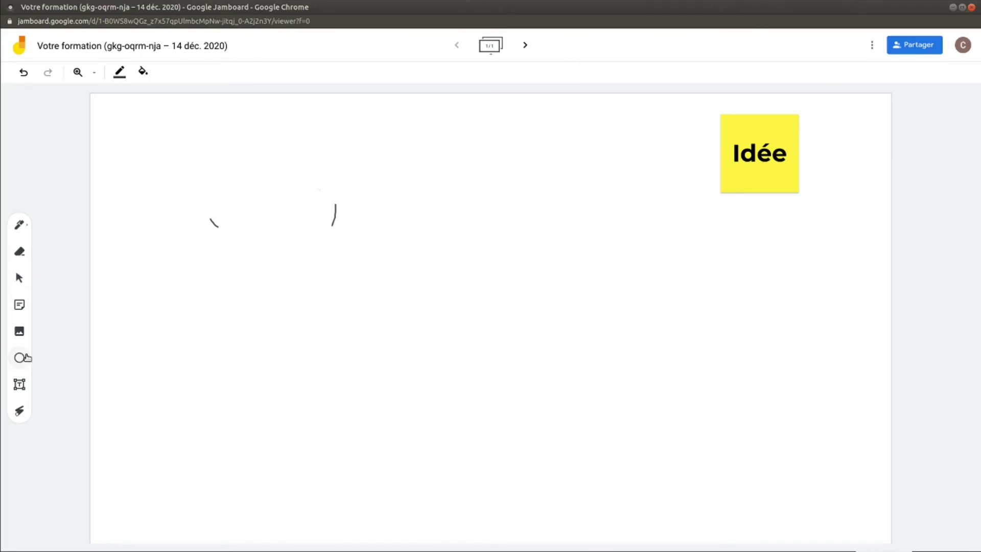
{"action": "left_click", "coordinate": [19, 357]}
- Draw a rectangle in the upper middle of the board with an ellipse inside it
{"action": "left_click", "coordinate": [73, 358]}
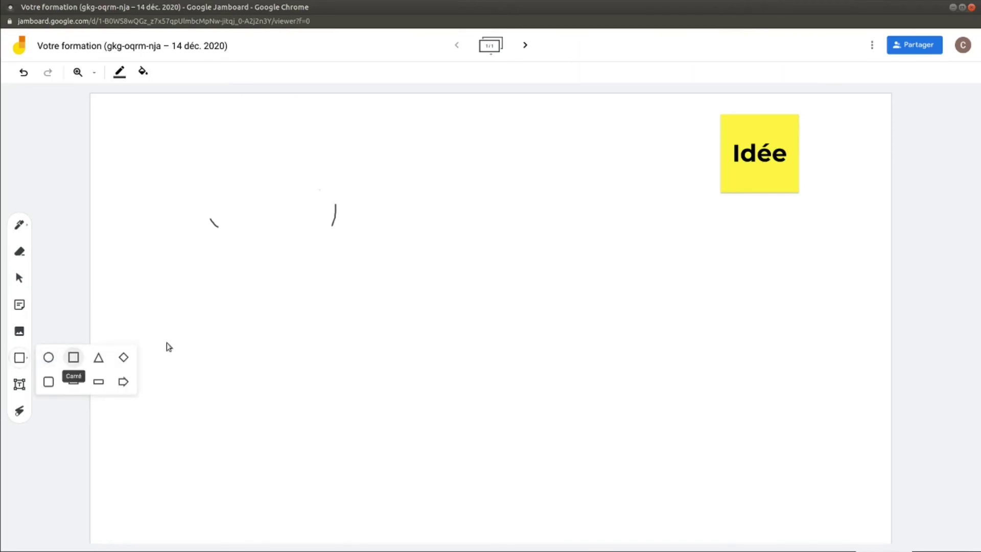
{"action": "left_click_drag", "start_coordinate": [460, 187], "coordinate": [605, 271]}
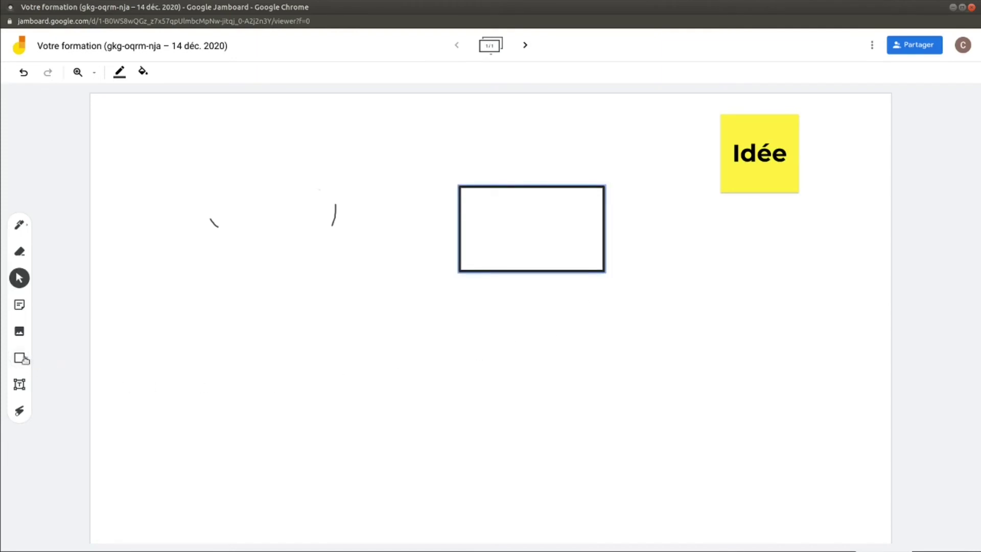
{"action": "left_click", "coordinate": [21, 358]}
{"action": "left_click", "coordinate": [20, 358]}
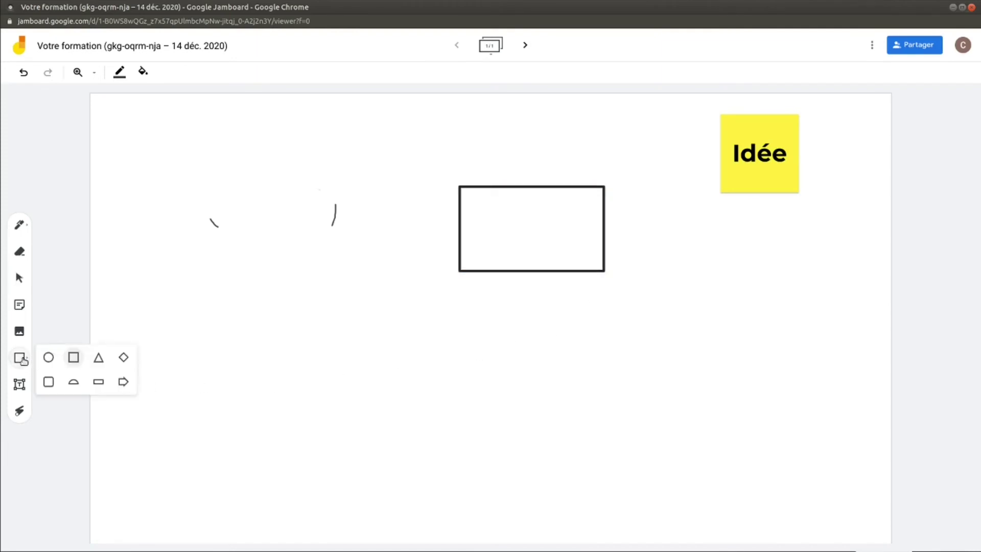
{"action": "left_click", "coordinate": [49, 357]}
{"action": "left_click_drag", "start_coordinate": [498, 208], "coordinate": [569, 266]}
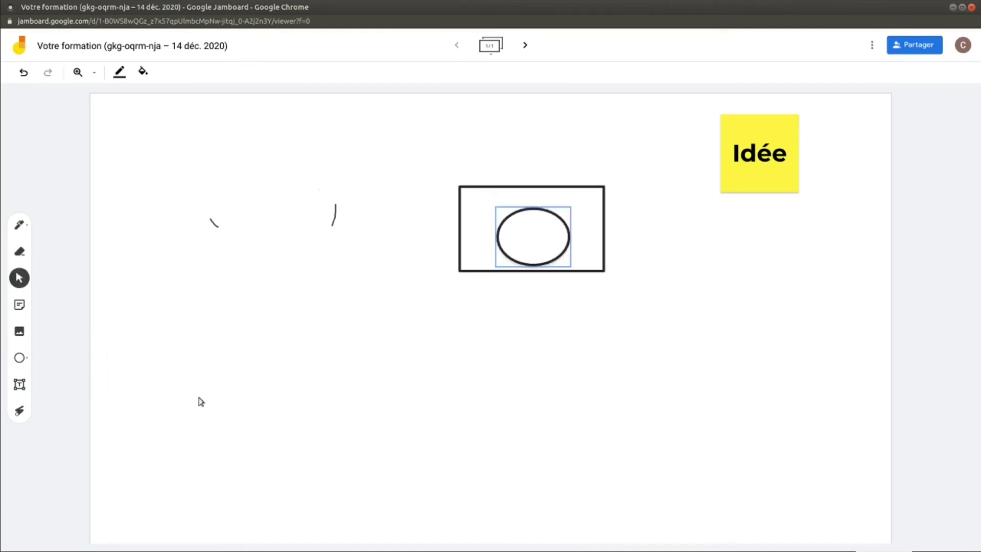
- Add a text box reading 'Idée' below the rectangle and nudge the yellow sticky note slightly
{"action": "left_click", "coordinate": [20, 386]}
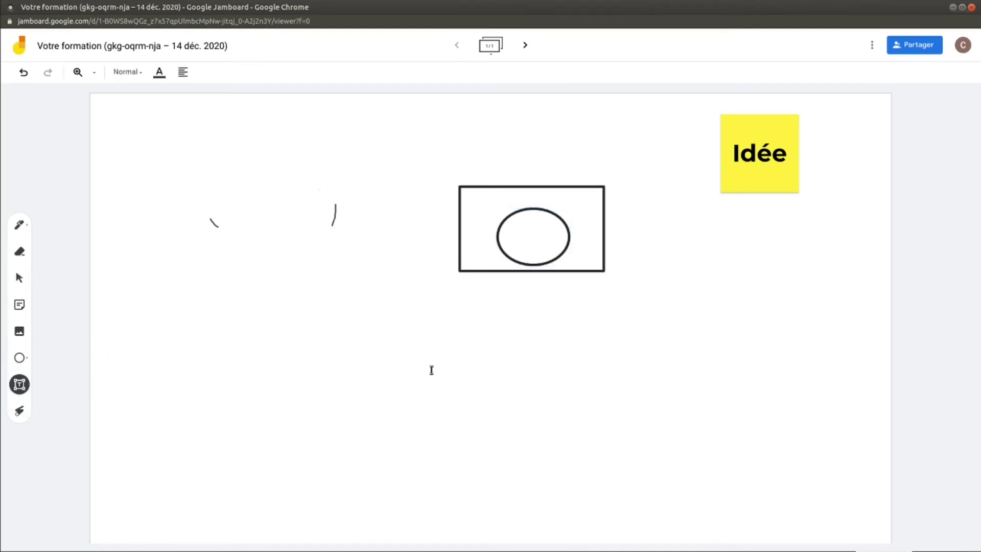
{"action": "left_click", "coordinate": [477, 375]}
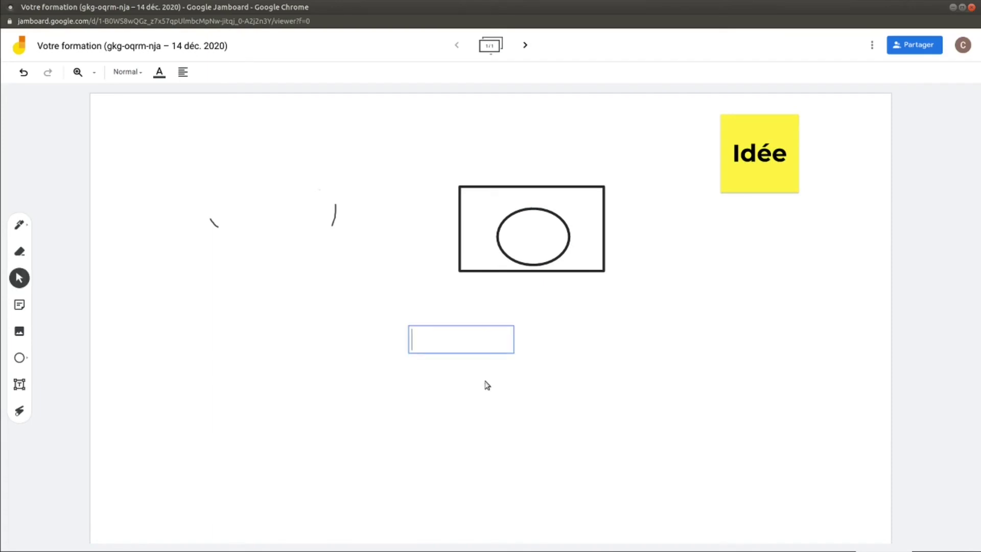
{"action": "type", "text": "Idée"}
{"action": "left_click", "coordinate": [490, 397]}
{"action": "left_click", "coordinate": [416, 344]}
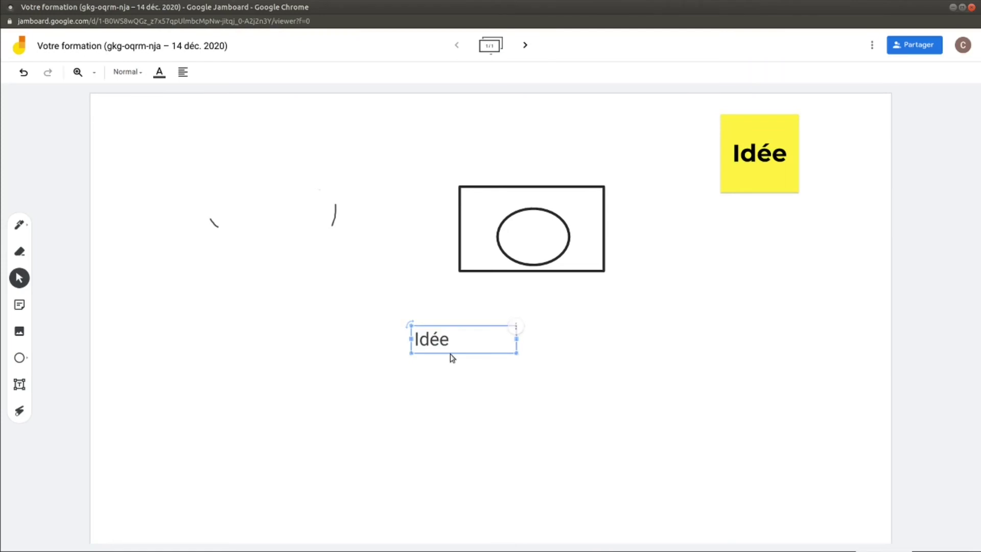
{"action": "left_click", "coordinate": [452, 358]}
{"action": "left_click", "coordinate": [431, 340]}
{"action": "left_click", "coordinate": [430, 358]}
{"action": "left_click", "coordinate": [430, 344]}
{"action": "left_click_drag", "start_coordinate": [430, 349], "coordinate": [451, 376]}
{"action": "left_click", "coordinate": [753, 183]}
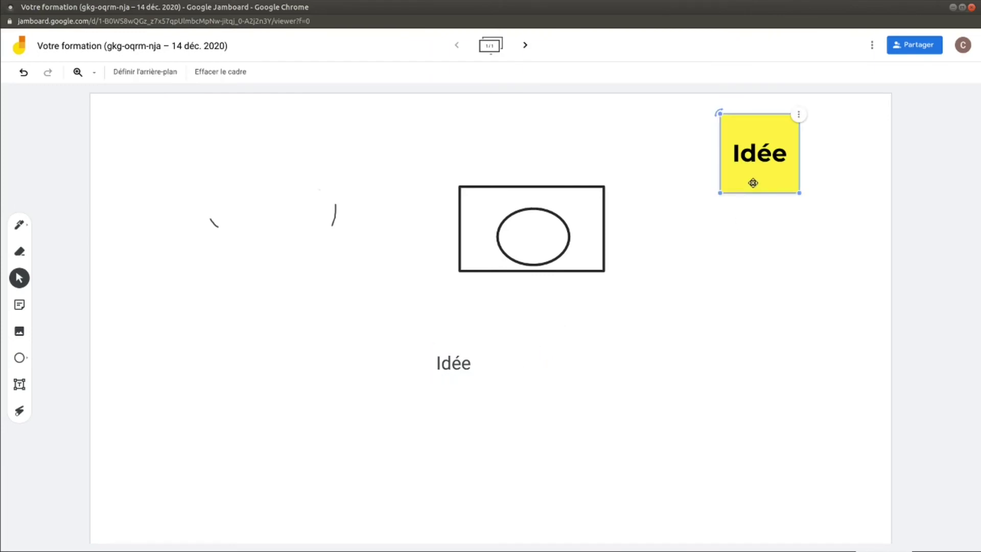
{"action": "mouse_move", "coordinate": [753, 183]}
{"action": "left_mouse_down"}
{"action": "mouse_move", "coordinate": [751, 265]}
{"action": "mouse_move", "coordinate": [765, 198]}
{"action": "left_mouse_up"}
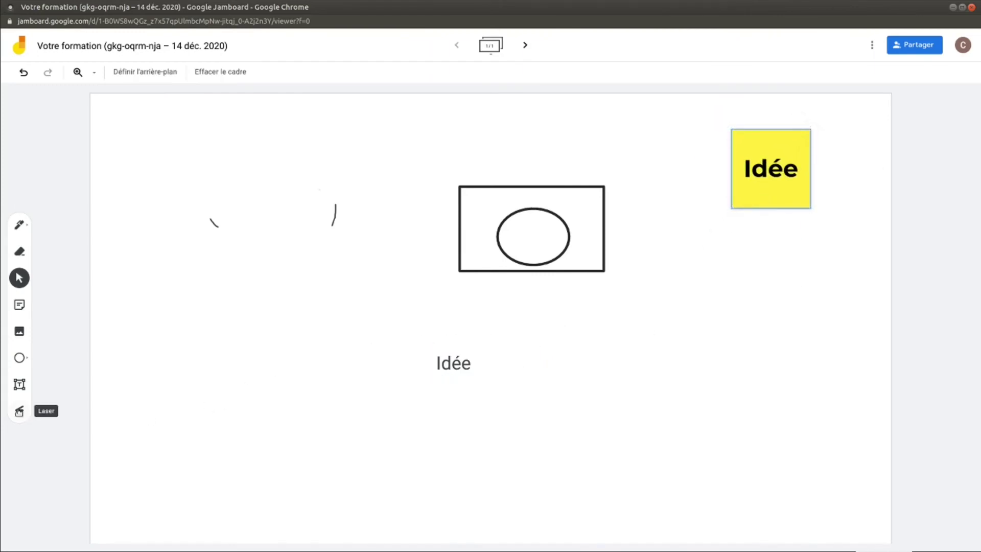
{"action": "left_click", "coordinate": [20, 411]}
{"action": "mouse_move", "coordinate": [390, 257]}
{"action": "left_mouse_down"}
{"action": "mouse_move", "coordinate": [484, 300]}
{"action": "mouse_move", "coordinate": [643, 253]}
{"action": "left_mouse_up"}
{"action": "mouse_move", "coordinate": [596, 196]}
{"action": "left_mouse_down"}
{"action": "mouse_move", "coordinate": [400, 204]}
{"action": "mouse_move", "coordinate": [383, 269]}
{"action": "left_mouse_up"}
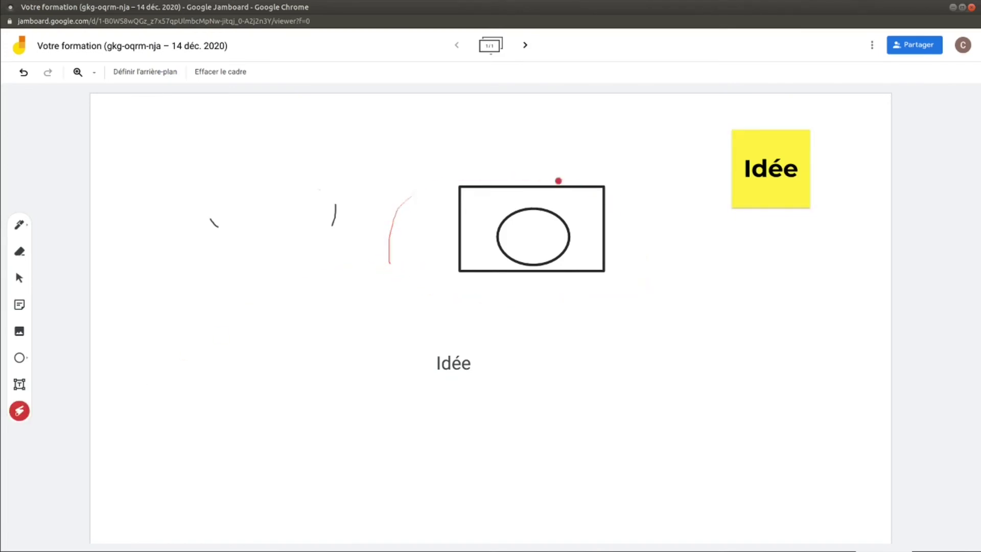
{"action": "mouse_move", "coordinate": [714, 122]}
{"action": "left_mouse_down"}
{"action": "mouse_move", "coordinate": [723, 236]}
{"action": "mouse_move", "coordinate": [819, 145]}
{"action": "mouse_move", "coordinate": [701, 121]}
{"action": "left_mouse_up"}
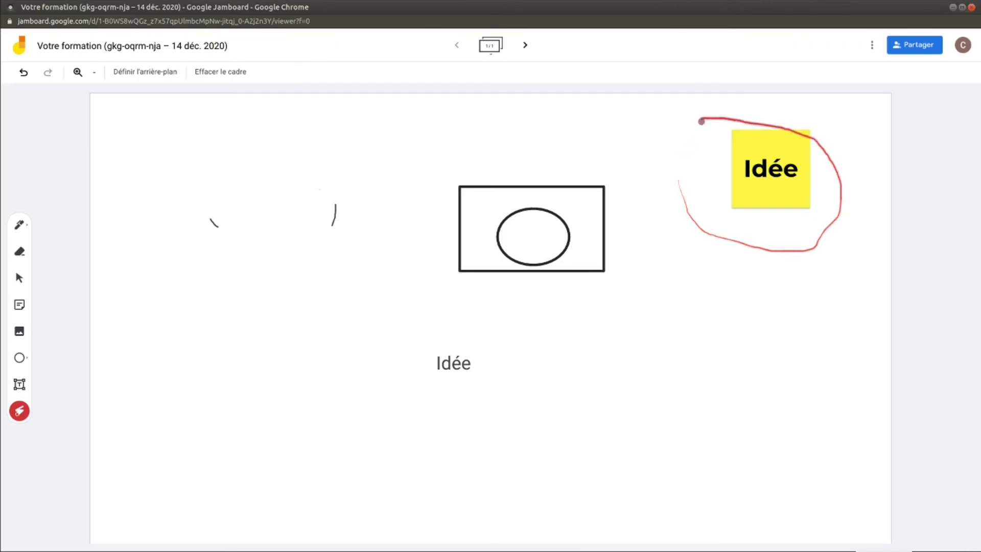
{"action": "left_click_drag", "start_coordinate": [416, 296], "coordinate": [712, 252]}
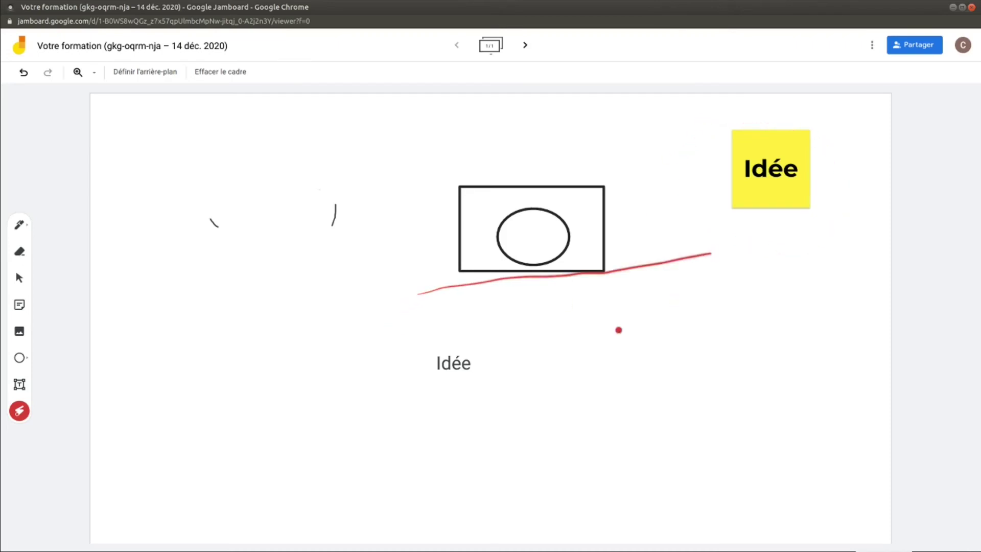
{"action": "mouse_move", "coordinate": [466, 364]}
{"action": "left_mouse_down"}
{"action": "mouse_move", "coordinate": [405, 346]}
{"action": "mouse_move", "coordinate": [516, 337]}
{"action": "mouse_move", "coordinate": [467, 326]}
{"action": "left_mouse_up"}
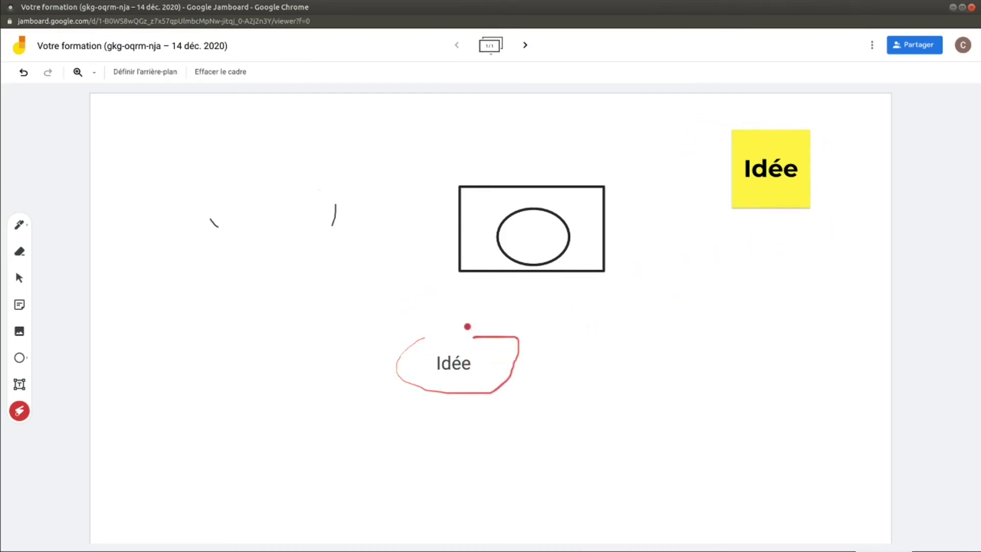
{"action": "left_click", "coordinate": [20, 278]}
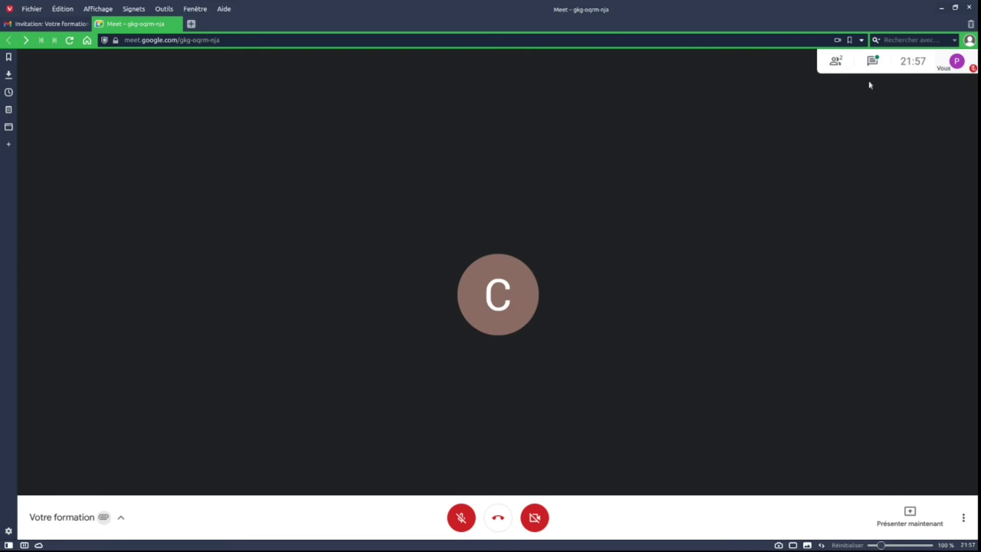
- Open the Jamboard link posted in the Meet chat in a new tab
{"action": "left_click", "coordinate": [874, 63]}
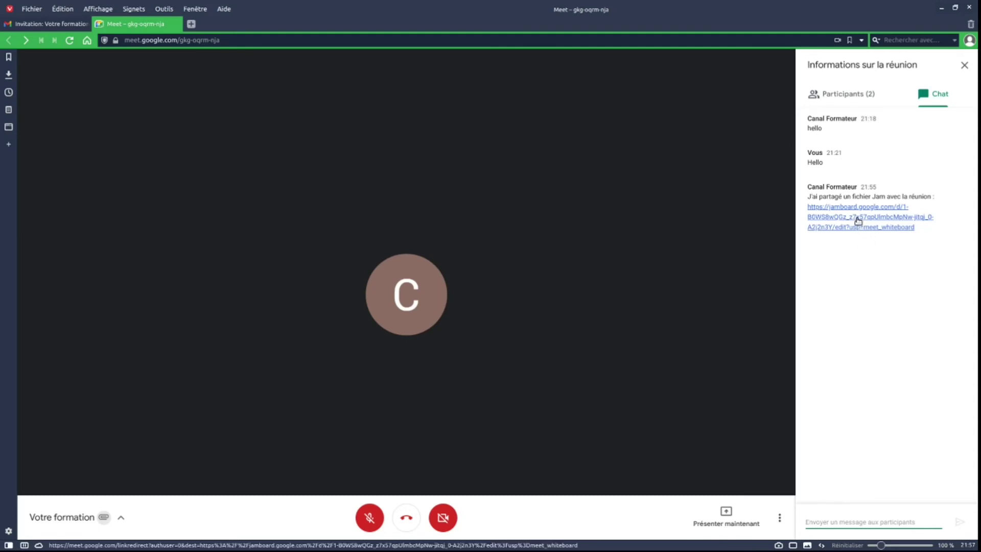
{"action": "left_click", "coordinate": [858, 220]}
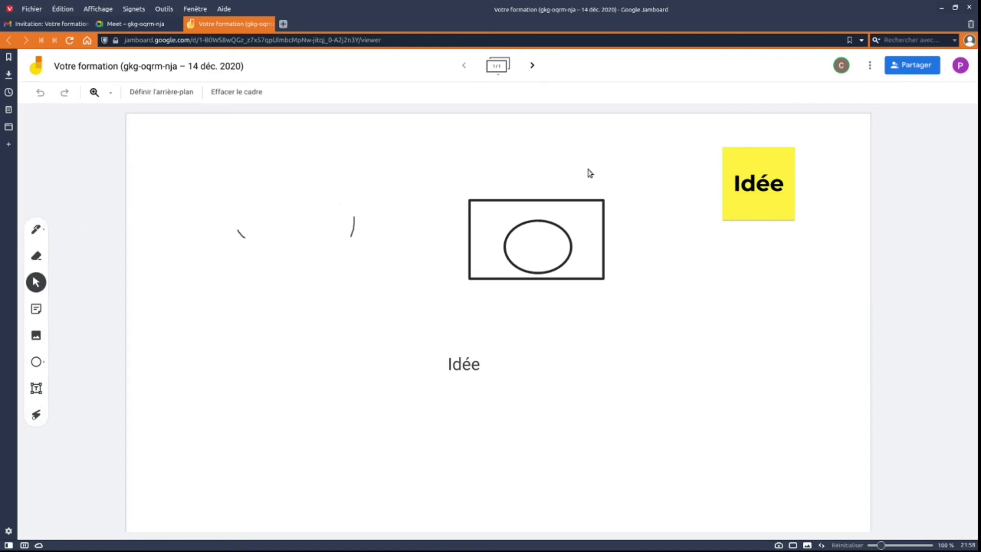
- Create a new frame with a yellow 'Idée 2' sticky note placed near its top-right
{"action": "left_click", "coordinate": [532, 67]}
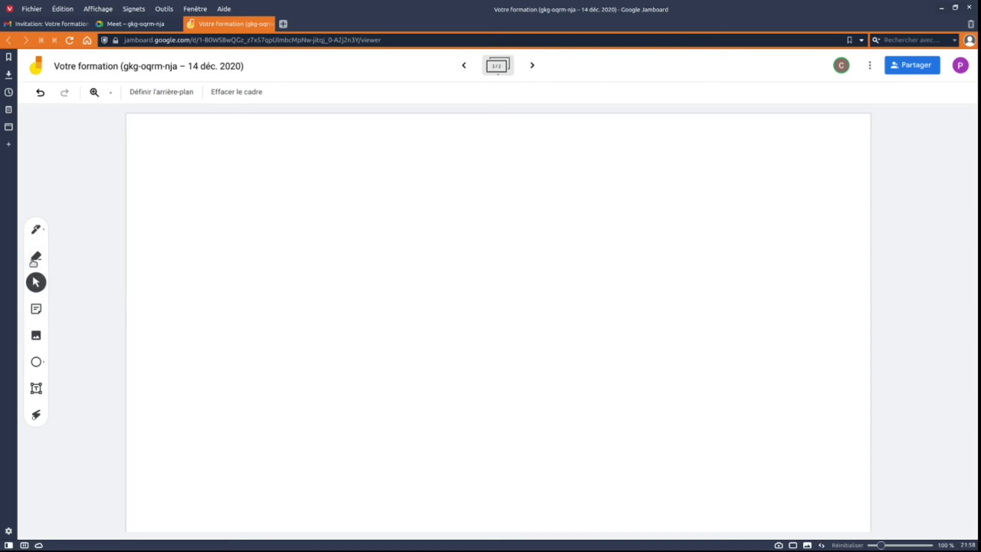
{"action": "left_click", "coordinate": [34, 310]}
{"action": "left_click", "coordinate": [268, 196]}
{"action": "left_click", "coordinate": [35, 309]}
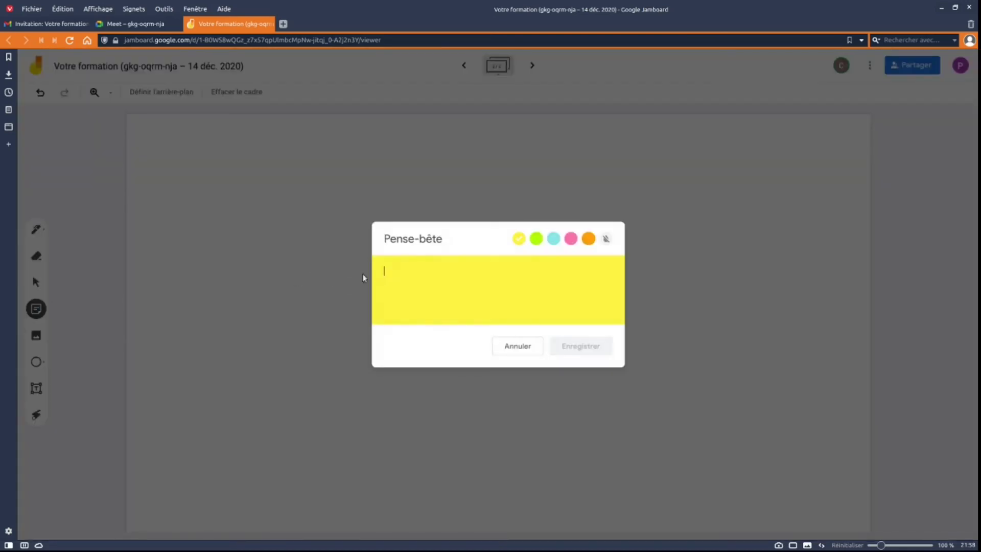
{"action": "type", "text": "Idée 2"}
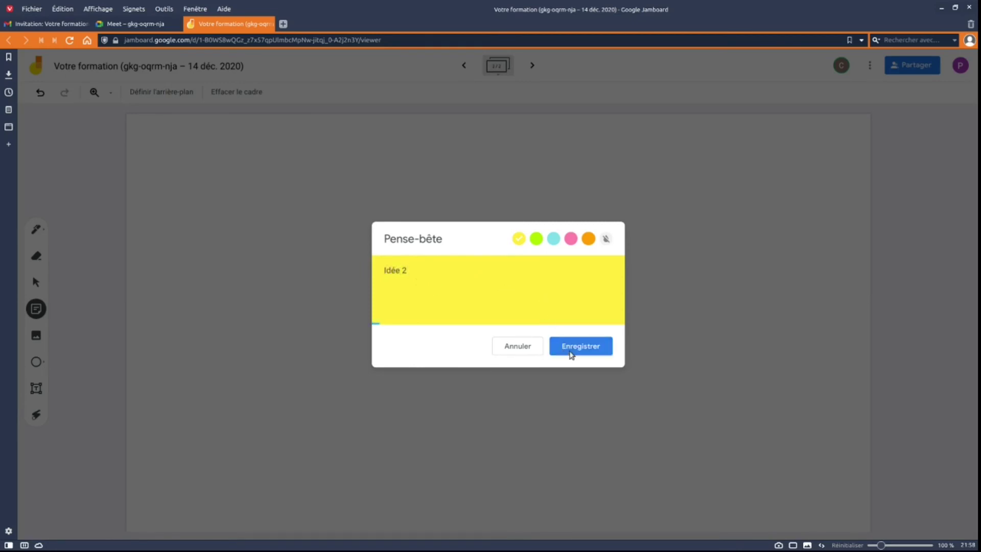
{"action": "left_click", "coordinate": [572, 348]}
{"action": "left_click", "coordinate": [303, 172]}
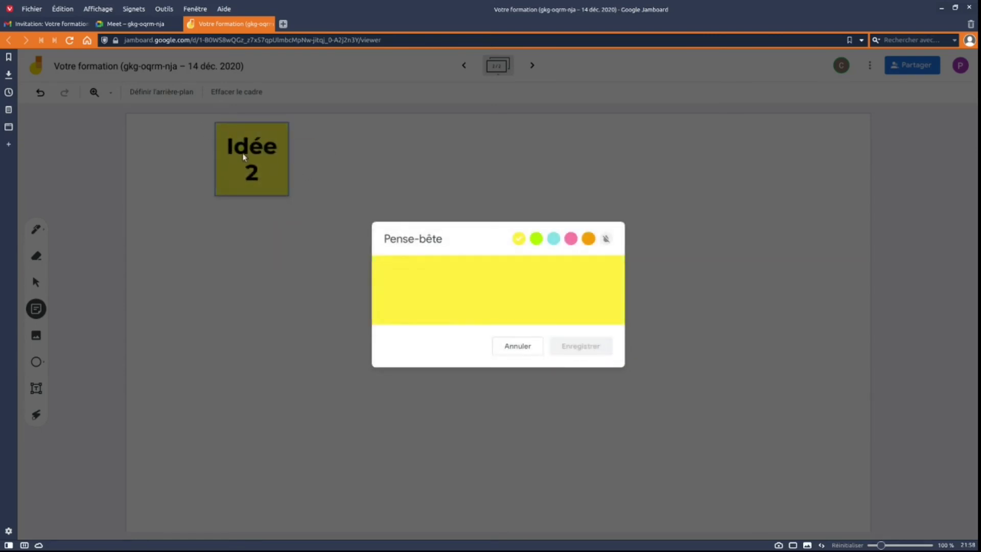
{"action": "left_click", "coordinate": [263, 160]}
{"action": "left_click_drag", "start_coordinate": [267, 172], "coordinate": [277, 197]}
{"action": "left_click", "coordinate": [275, 257]}
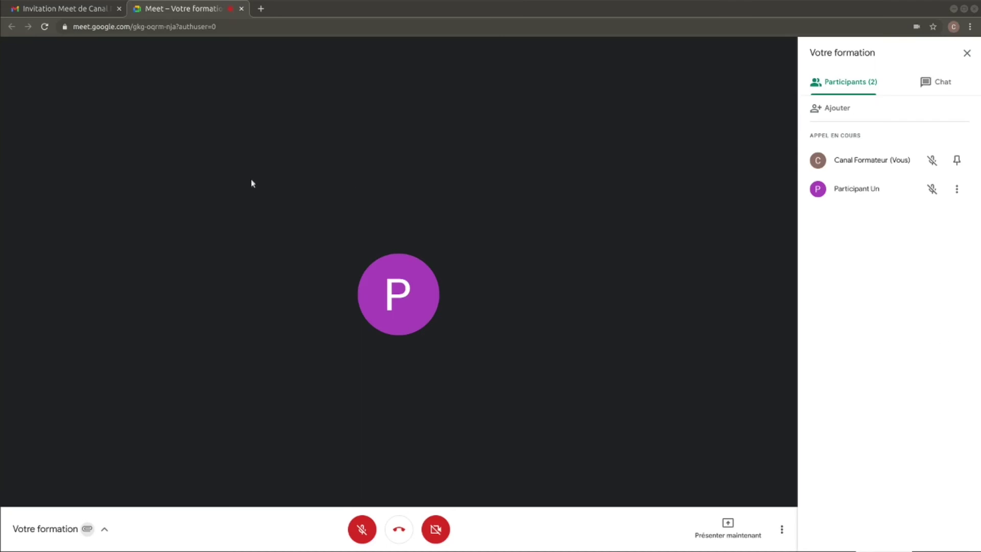
- Join the second meeting via the Gmail invitation link, then check the Votre formation call tab
{"action": "left_click", "coordinate": [47, 10]}
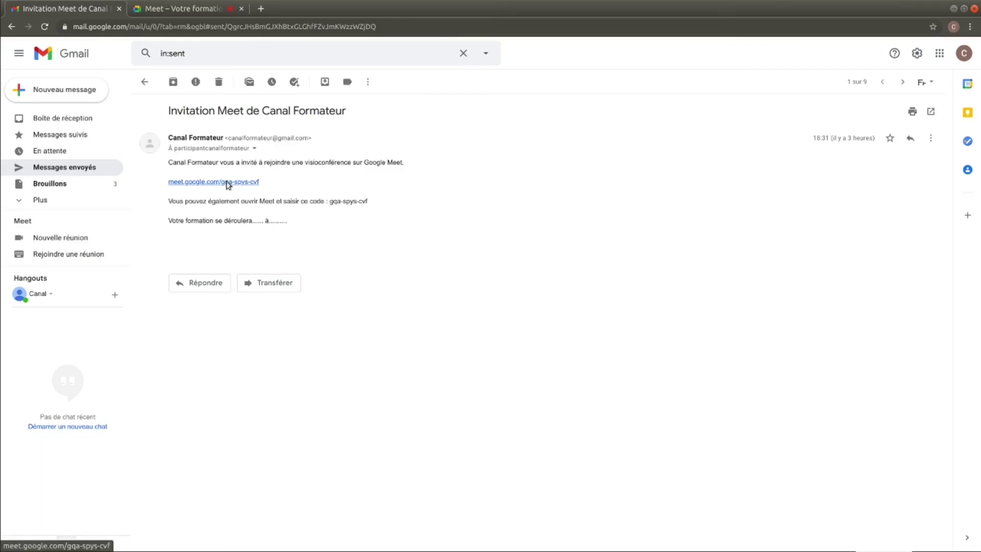
{"action": "left_click", "coordinate": [228, 183]}
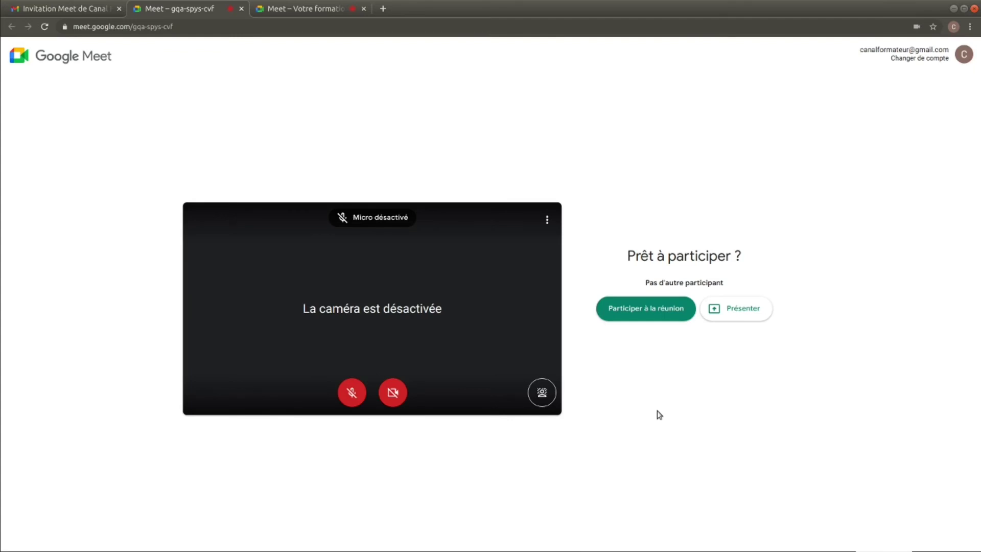
{"action": "left_click", "coordinate": [646, 308]}
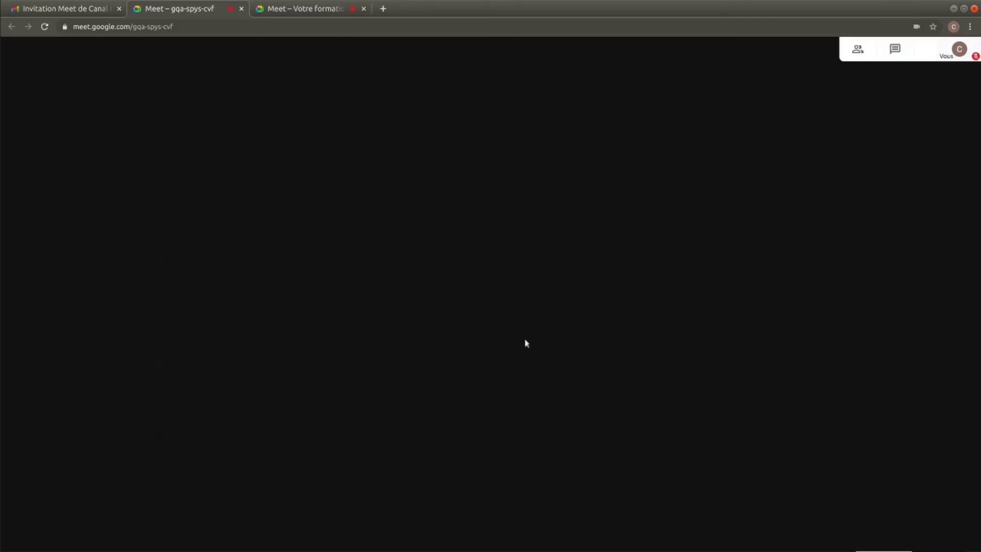
{"action": "left_click", "coordinate": [275, 7]}
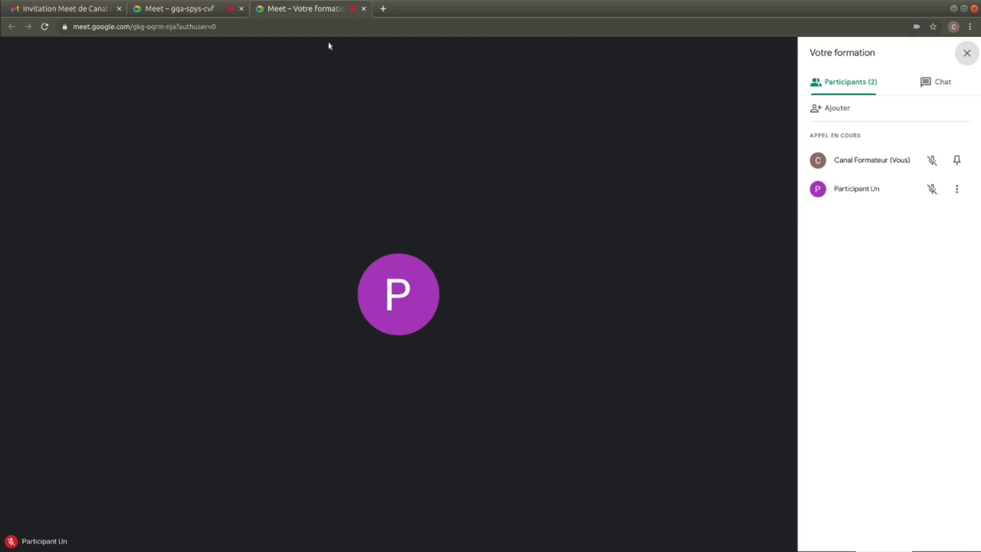
{"action": "left_click", "coordinate": [199, 10]}
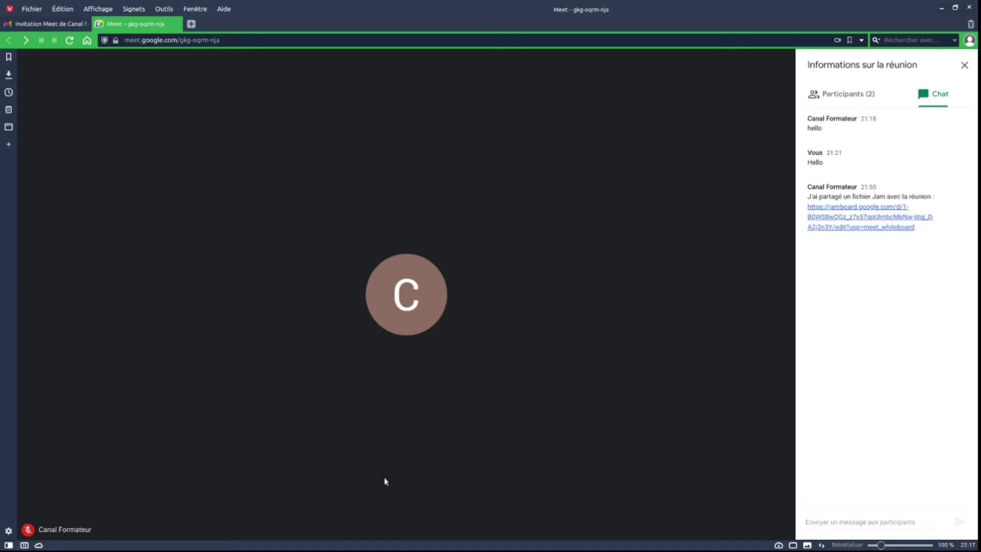
- Open the Canal Formateur Meet invitation from the Gmail inbox and request to join that meeting
{"action": "key", "text": "ctrl+Tab"}
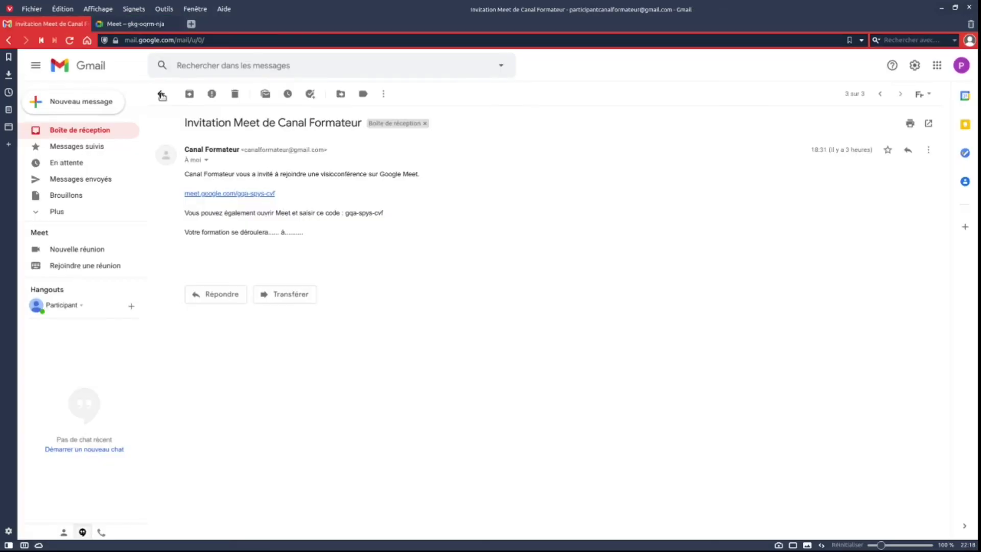
{"action": "left_click", "coordinate": [162, 94]}
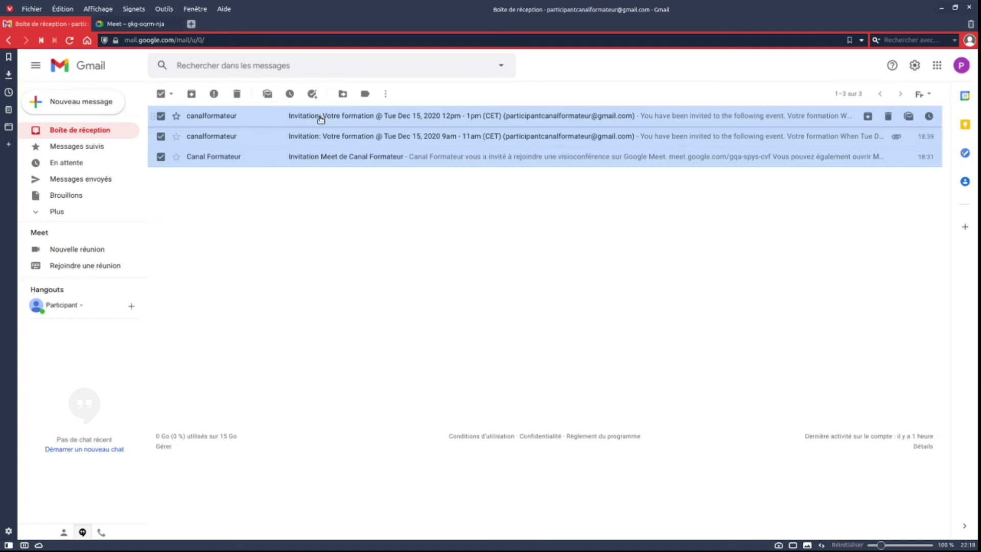
{"action": "left_click", "coordinate": [321, 118]}
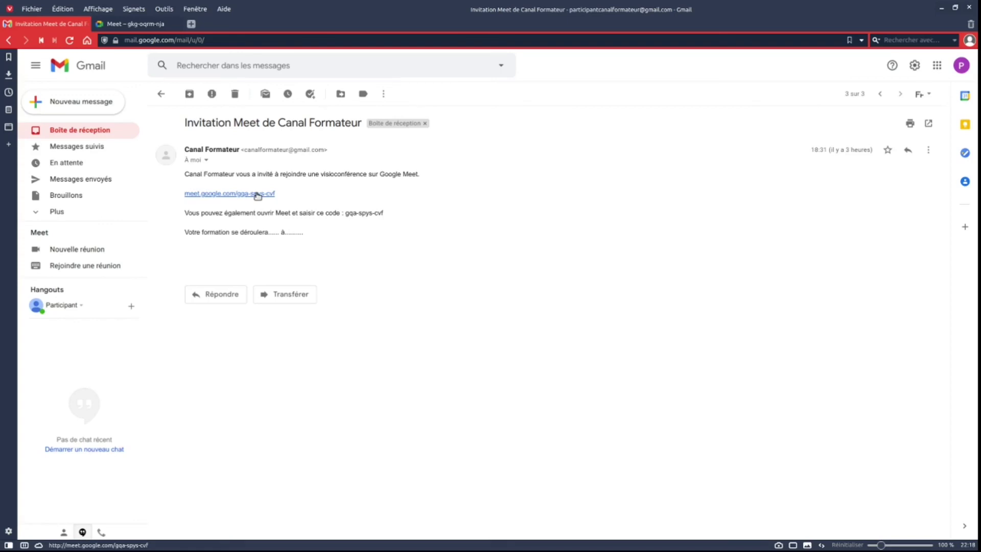
{"action": "left_click", "coordinate": [258, 194]}
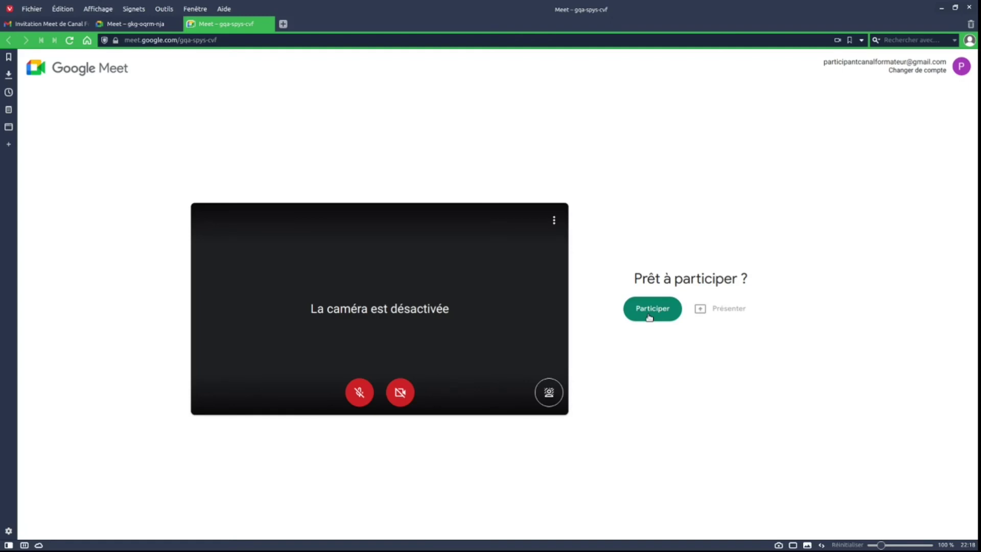
{"action": "left_click", "coordinate": [648, 317]}
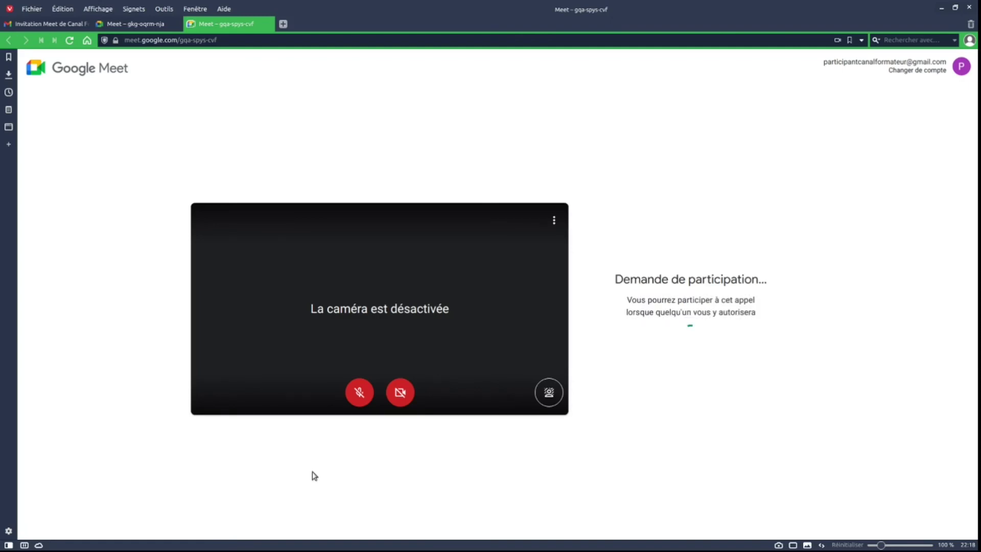